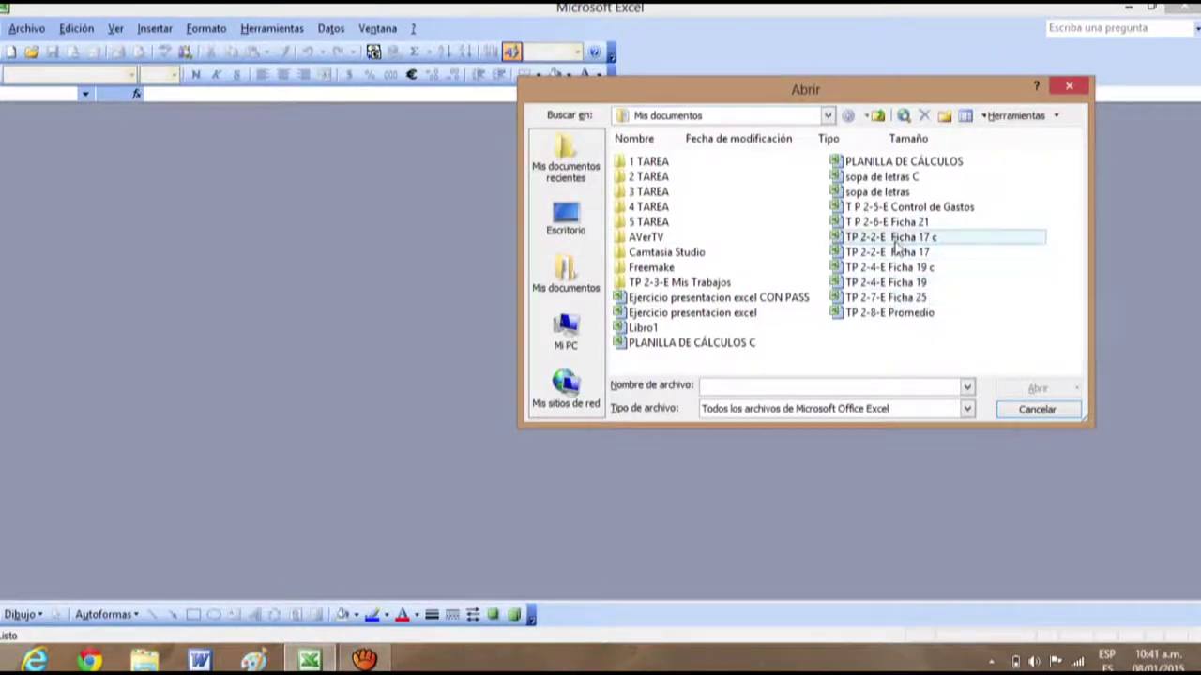
Open the workbook "T P 2-5-E Control de Gastos" from the Mis documentos folder
{"action": "left_click", "coordinate": [886, 210]}
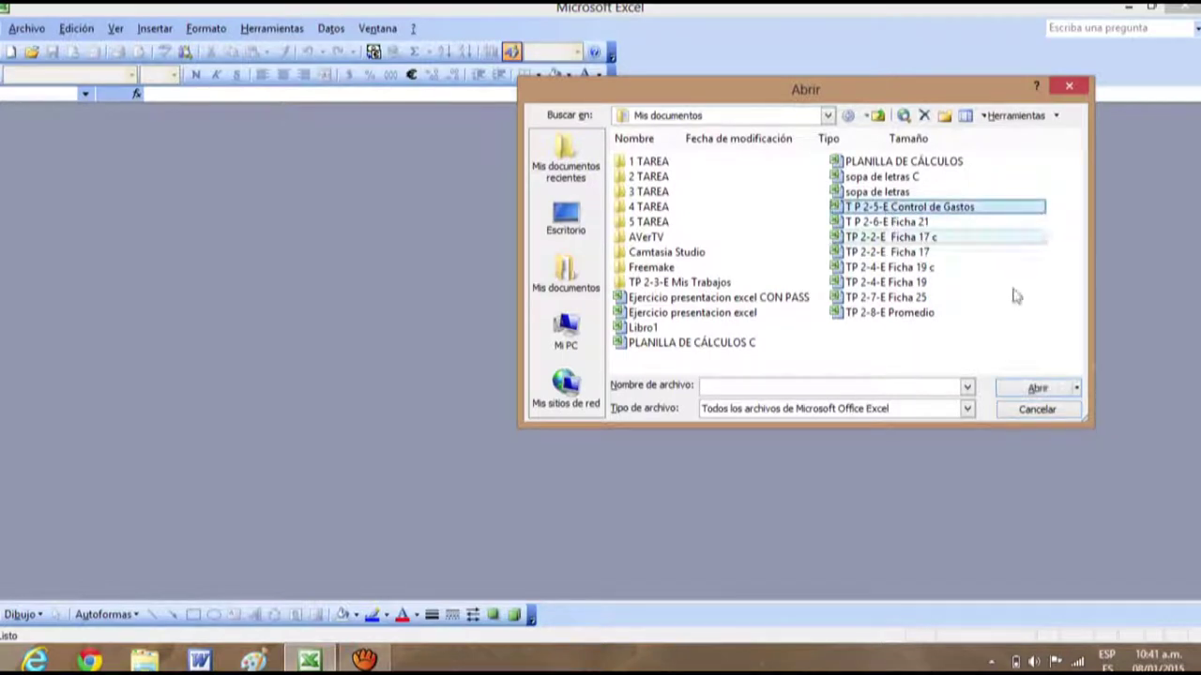
{"action": "left_click", "coordinate": [1032, 395]}
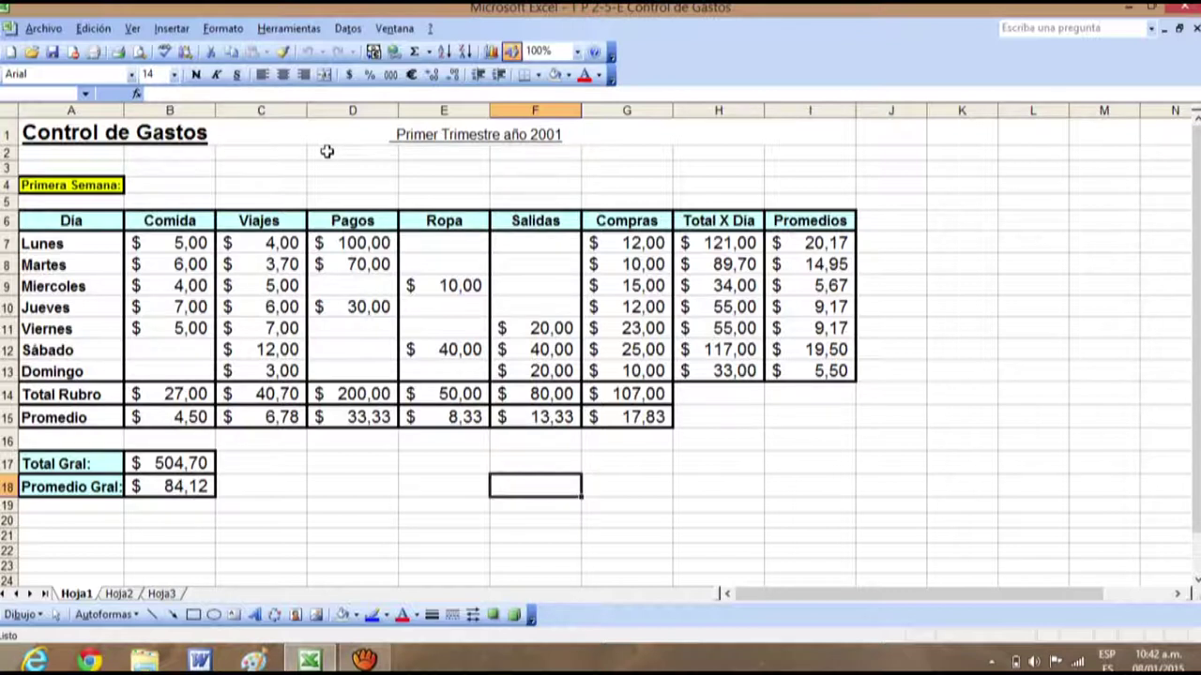
Inspect the formulas behind the Lunes daily total in H7 and the Lunes average in I7
{"action": "left_click", "coordinate": [66, 184]}
{"action": "left_click", "coordinate": [742, 244]}
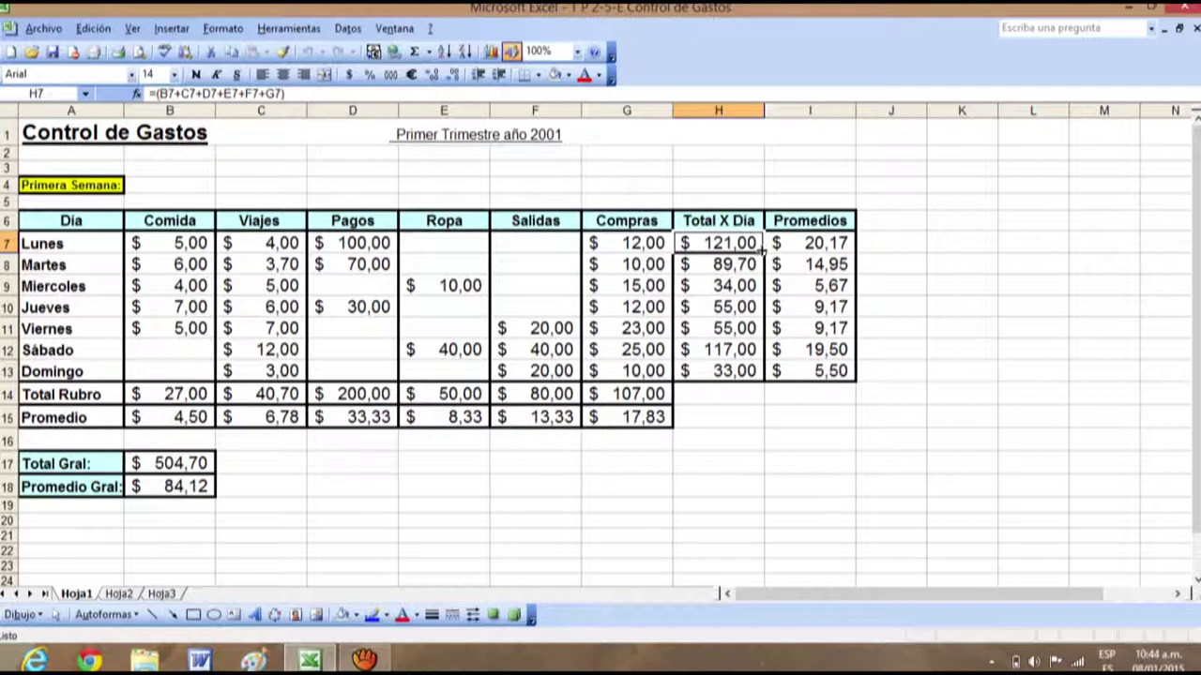
{"action": "left_click_drag", "start_coordinate": [762, 248], "coordinate": [764, 373]}
{"action": "left_click", "coordinate": [805, 244]}
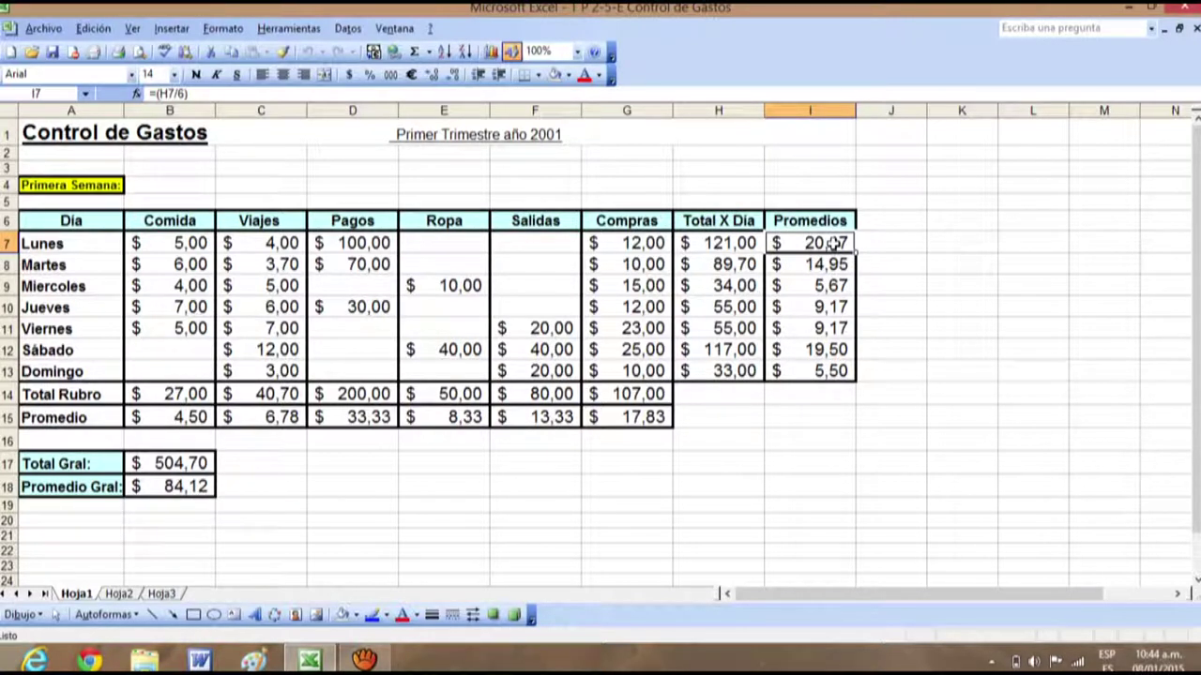
Enter the formula =promedio(B7:G7) in J7, beside the Lunes row, to average that day's expenses
{"action": "left_click", "coordinate": [909, 244]}
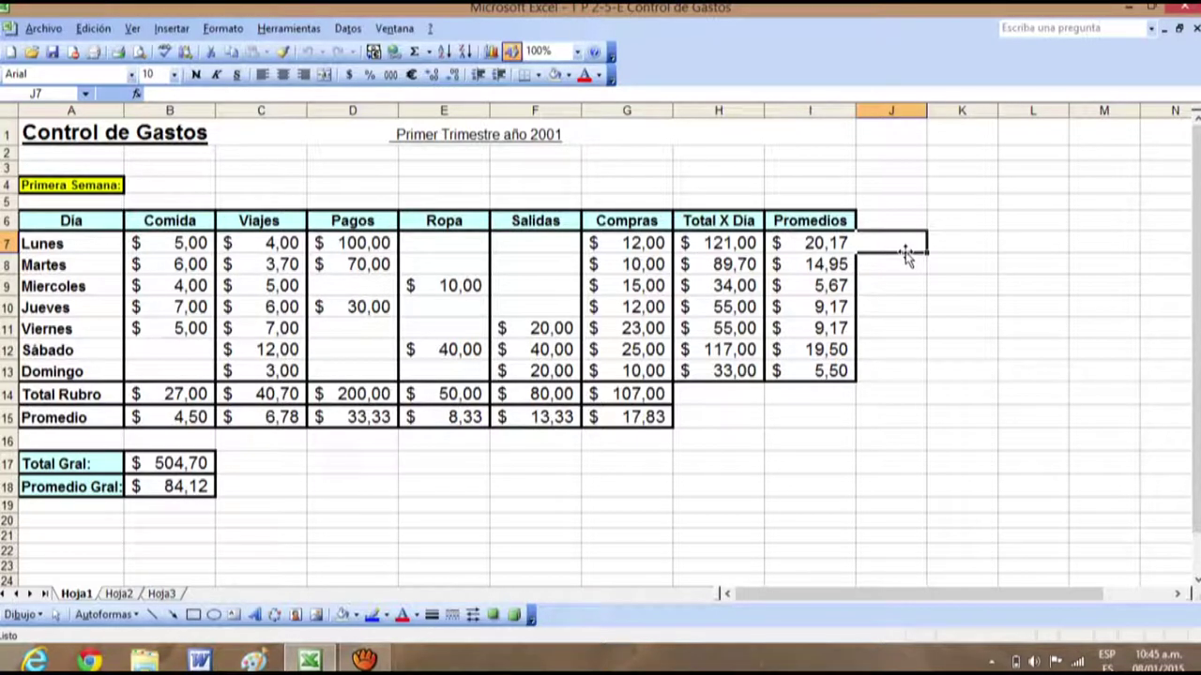
{"action": "type", "text": "="}
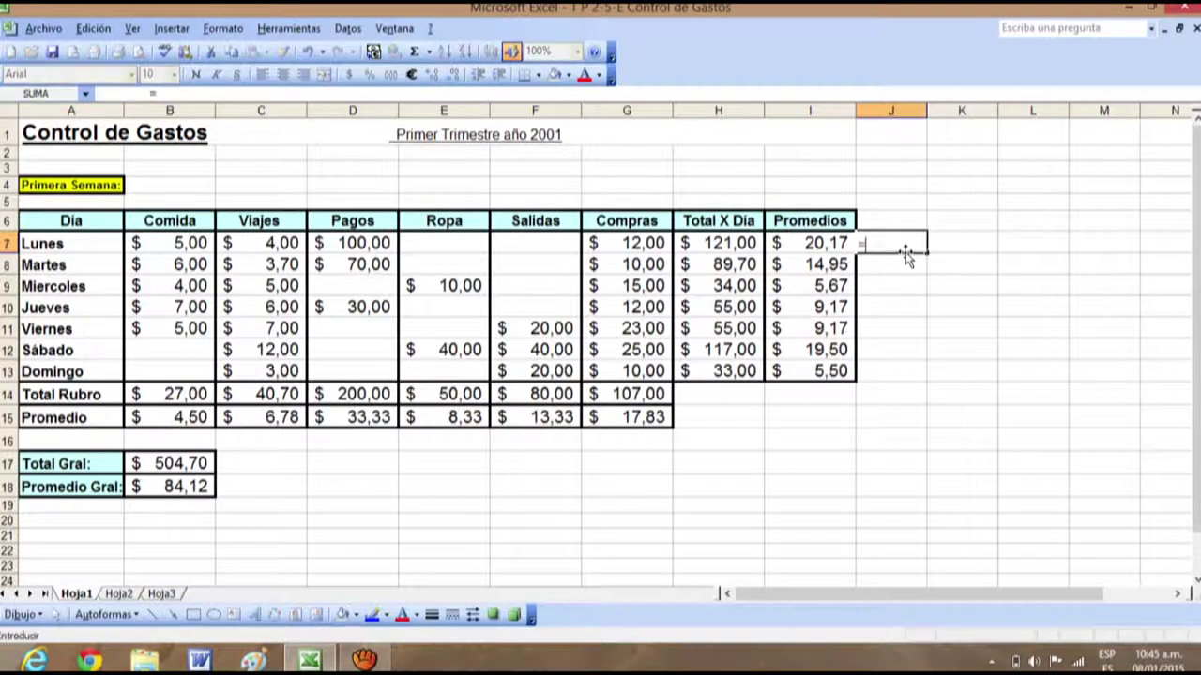
{"action": "type", "text": "promedio"}
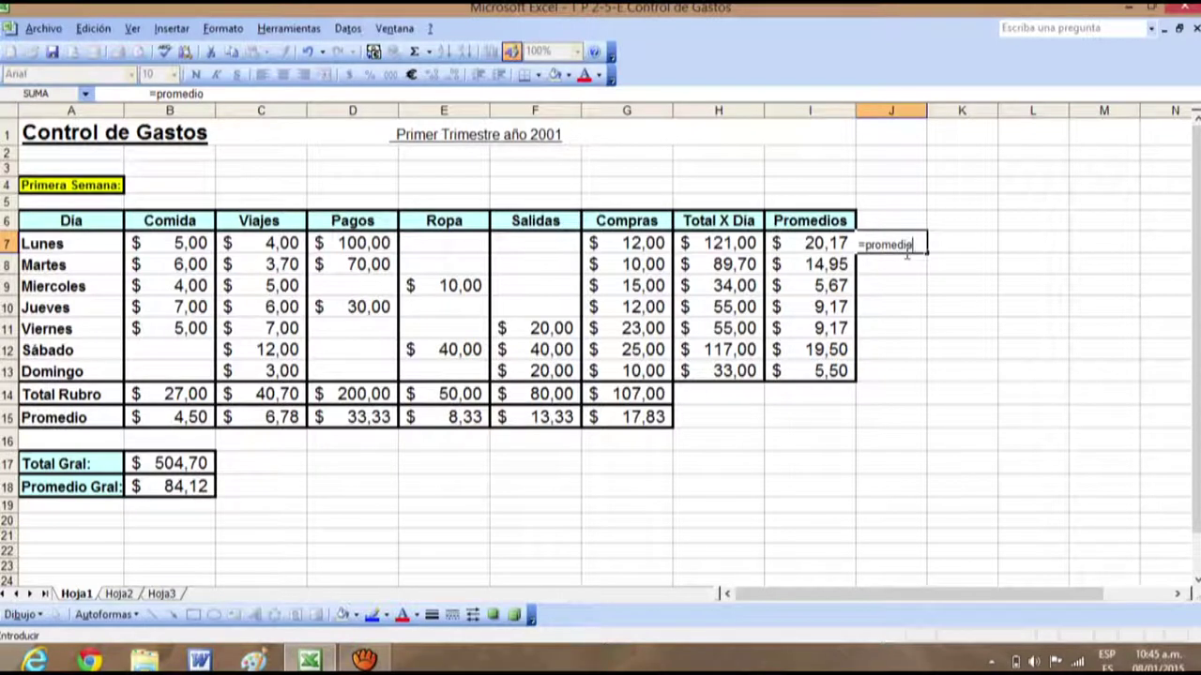
{"action": "type", "text": "("}
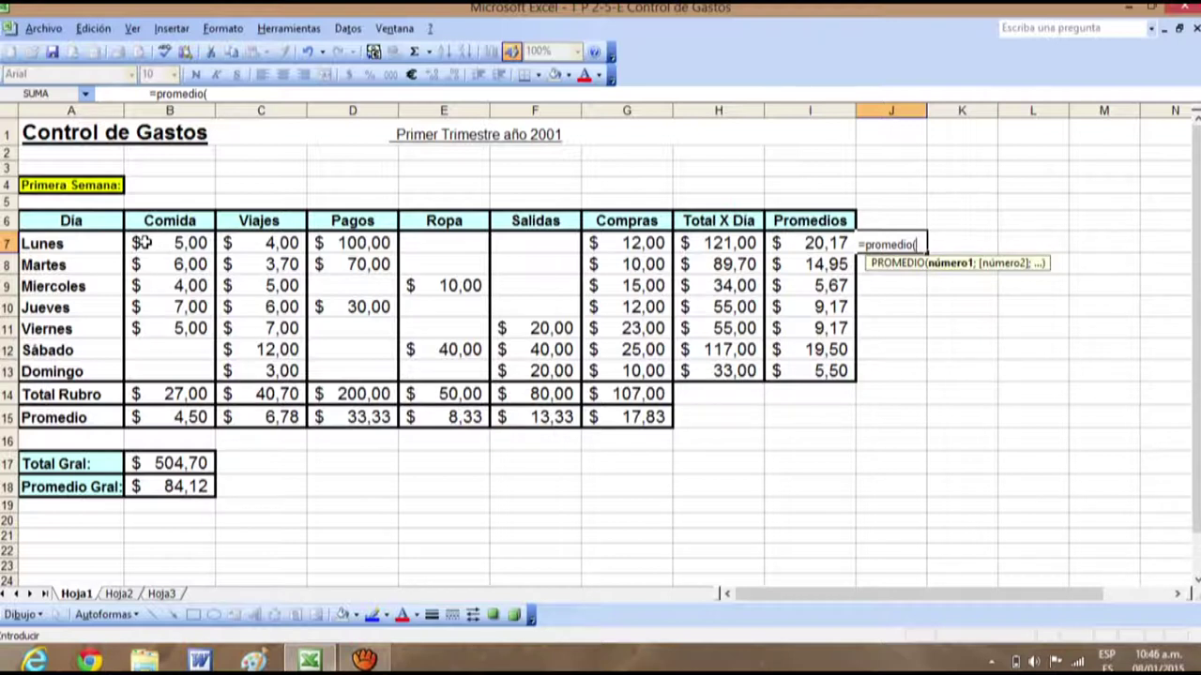
{"action": "left_click_drag", "start_coordinate": [133, 243], "coordinate": [623, 243]}
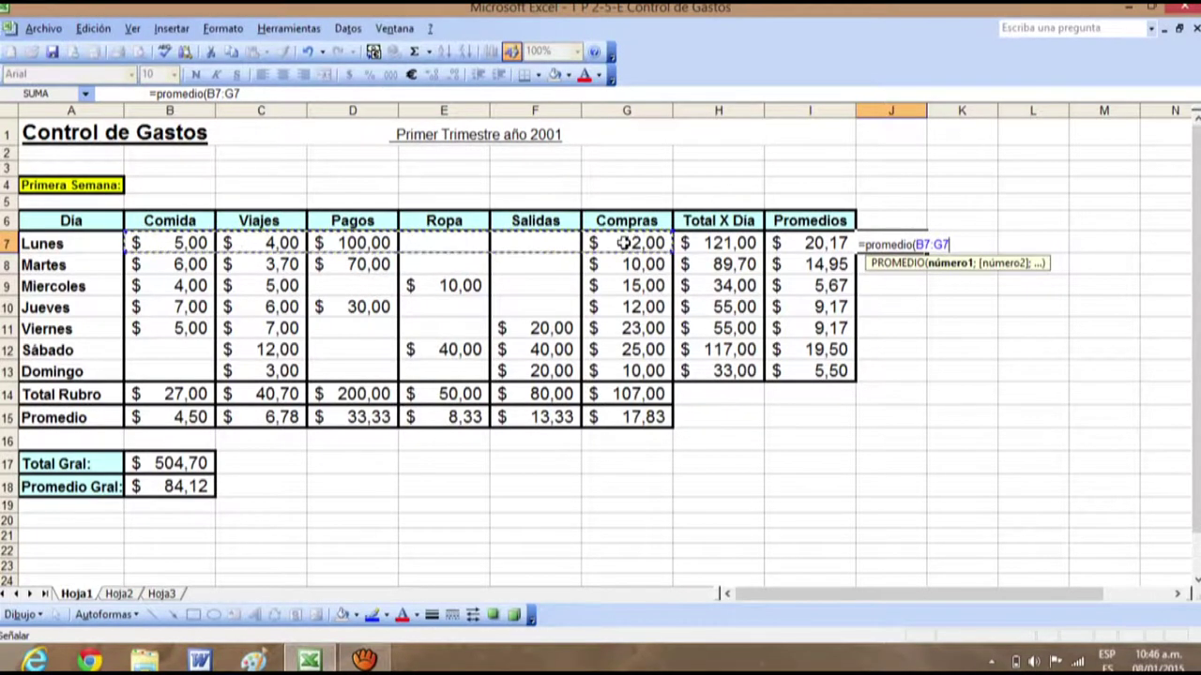
{"action": "type", "text": ")"}
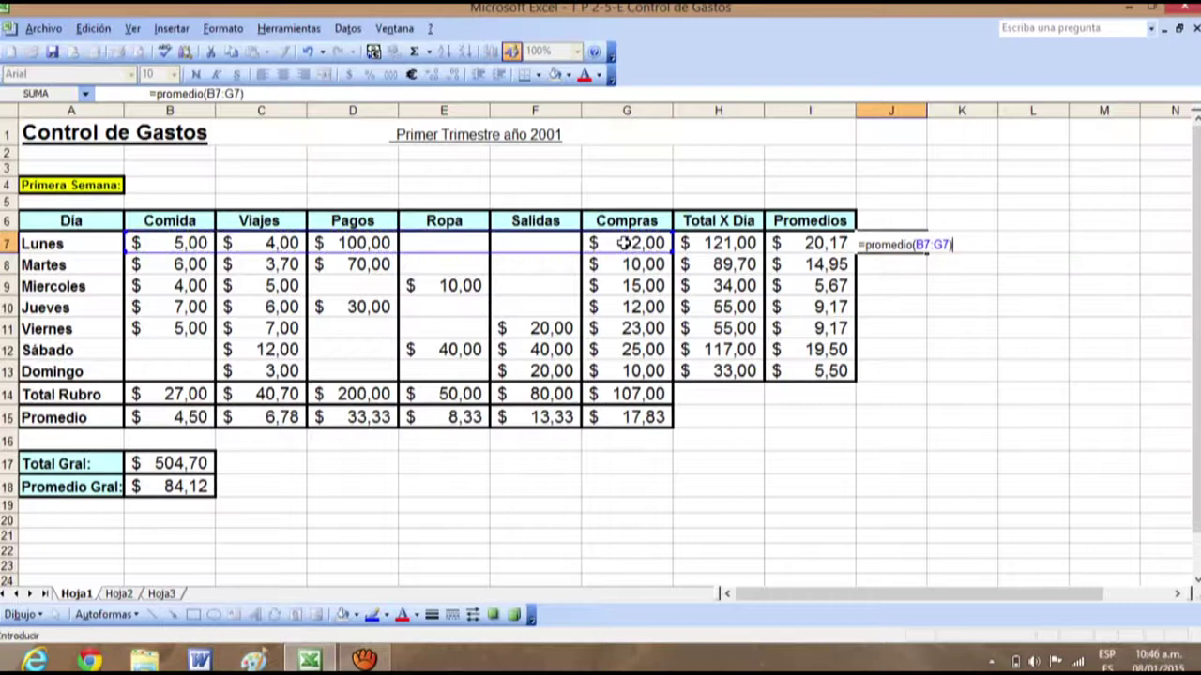
{"action": "key", "text": "Return"}
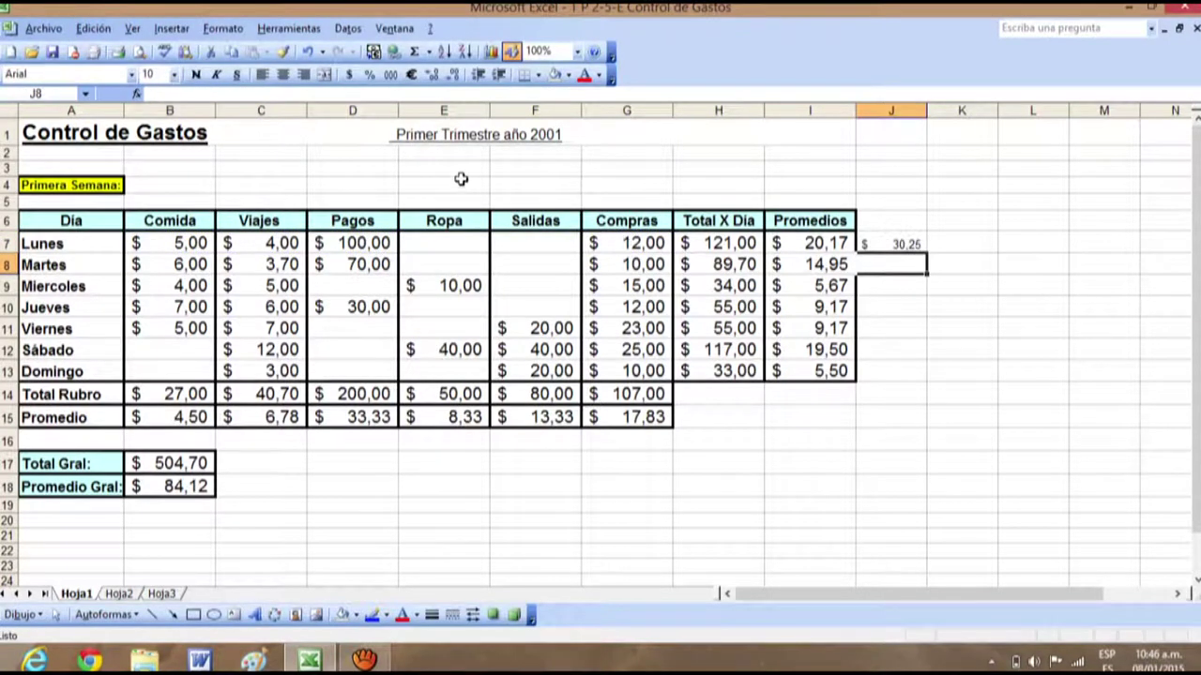
Examine the Lunes average and daily total formulas and the expense cells in row 7 that feed them
{"action": "left_click", "coordinate": [826, 243]}
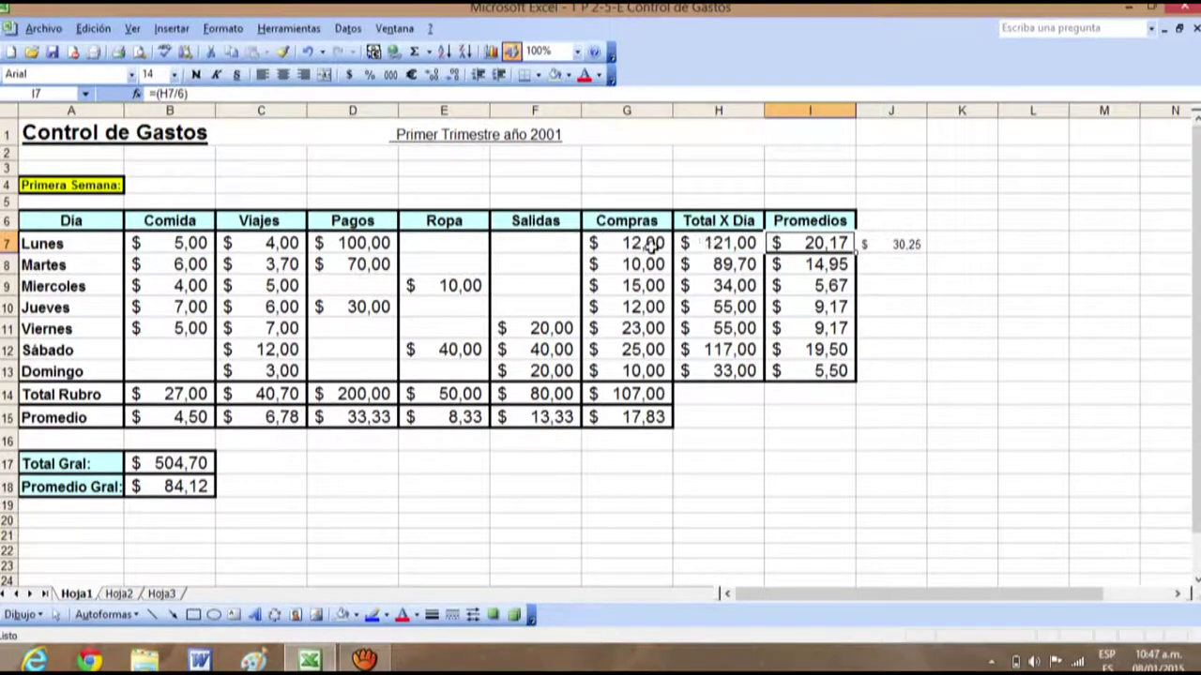
{"action": "left_click", "coordinate": [732, 245]}
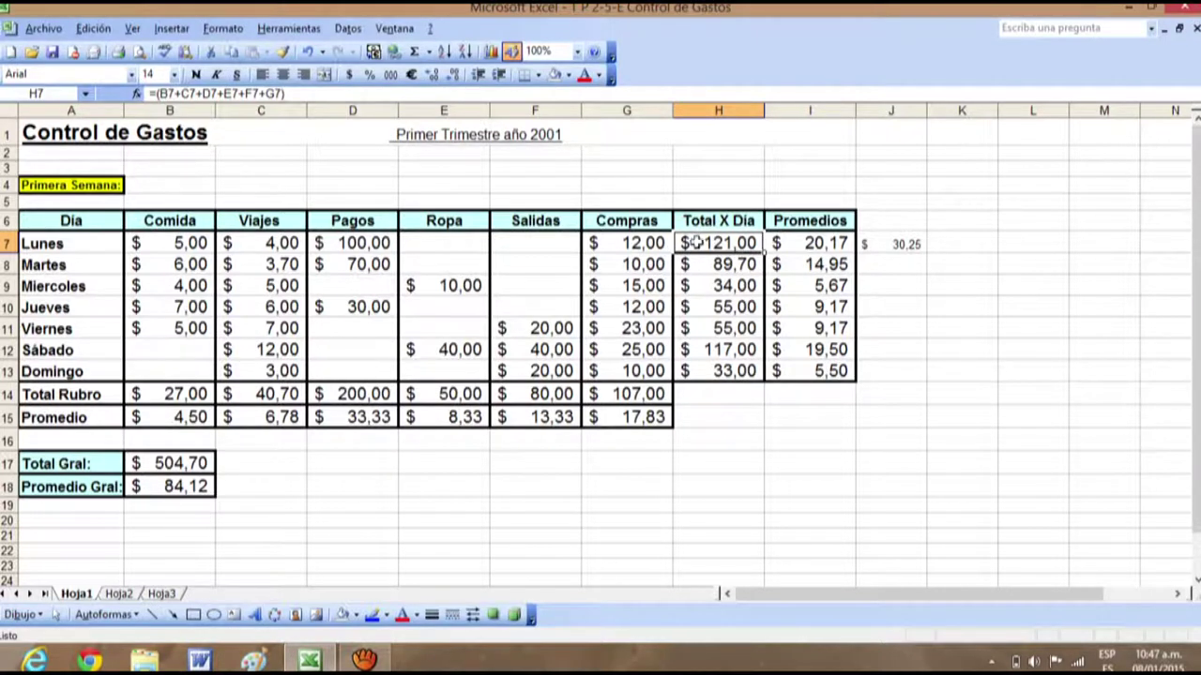
{"action": "left_click", "coordinate": [641, 246]}
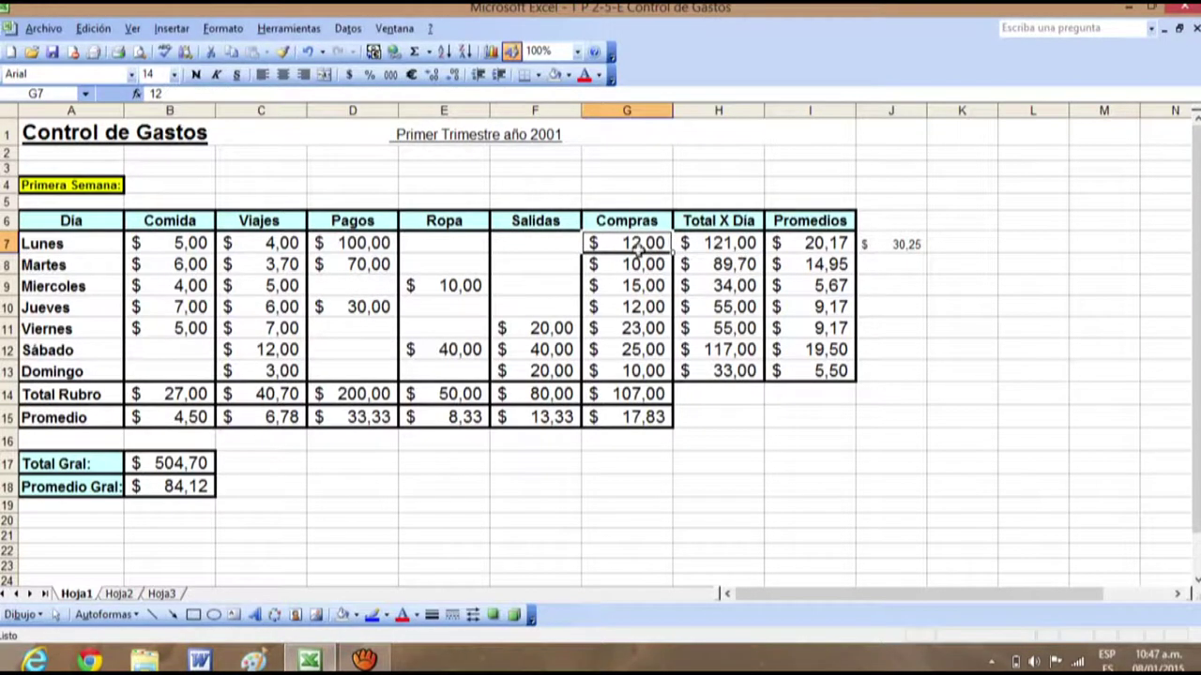
{"action": "left_click", "coordinate": [355, 248]}
{"action": "left_click", "coordinate": [270, 243]}
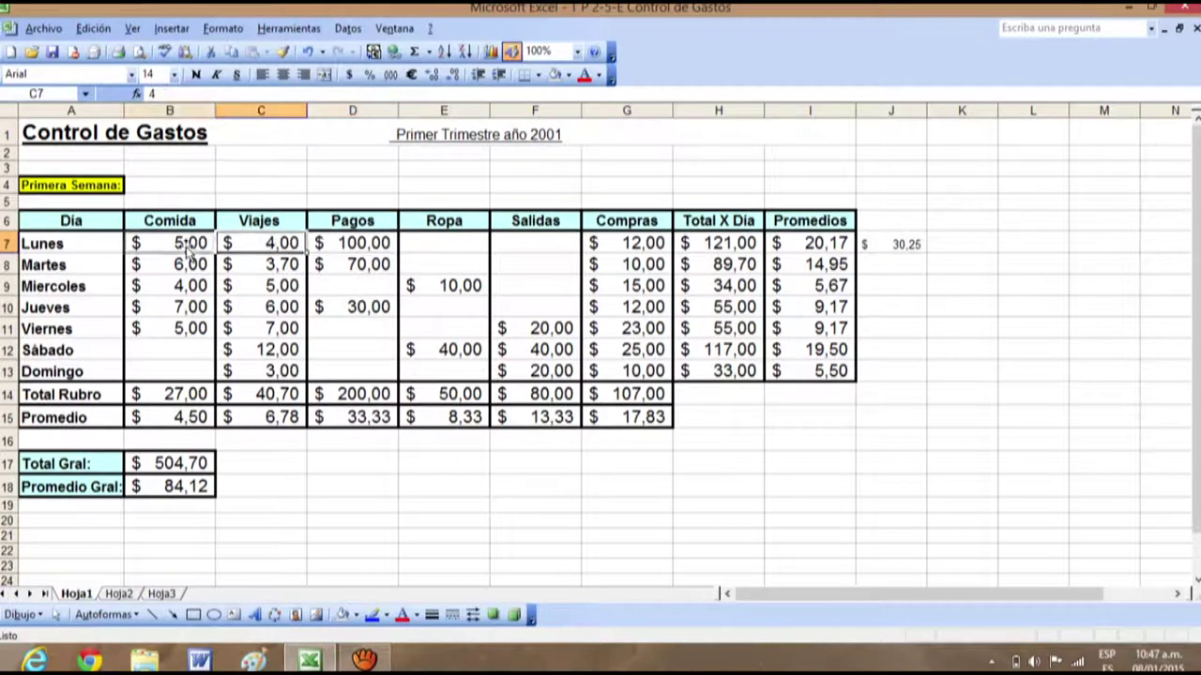
{"action": "left_click", "coordinate": [188, 243]}
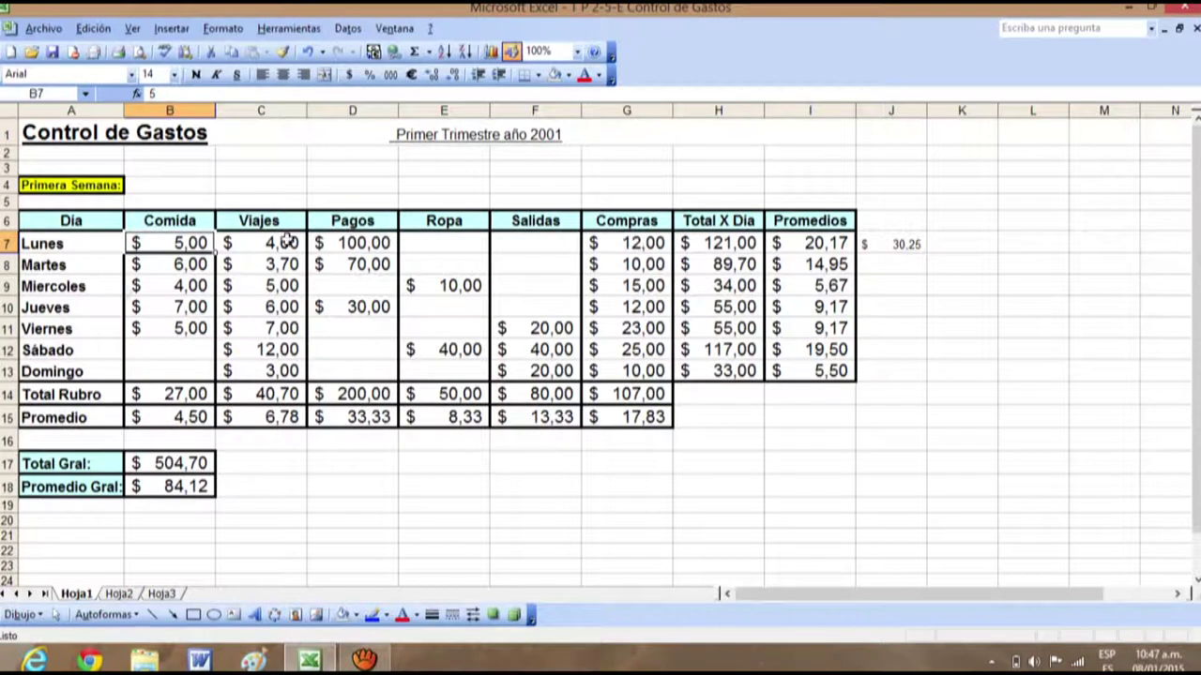
{"action": "left_click", "coordinate": [729, 244]}
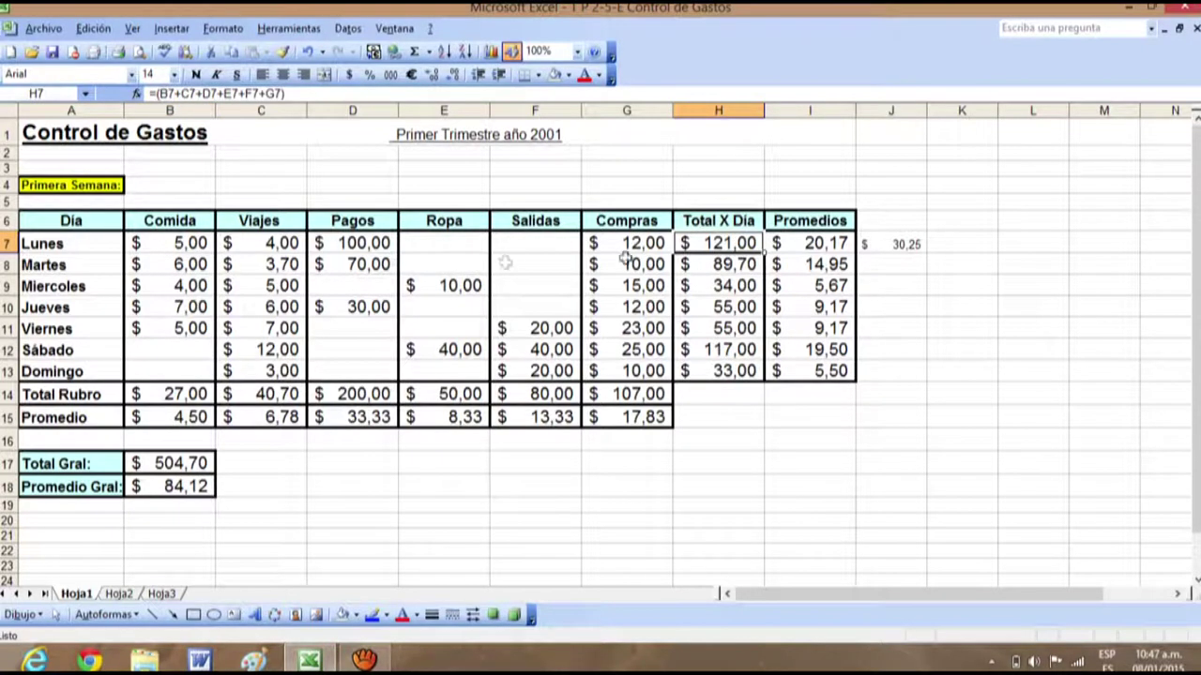
Change the Lunes average formula in I7 to =(H7/4) and check it against the PROMEDIO formula in J7
{"action": "left_click", "coordinate": [791, 244]}
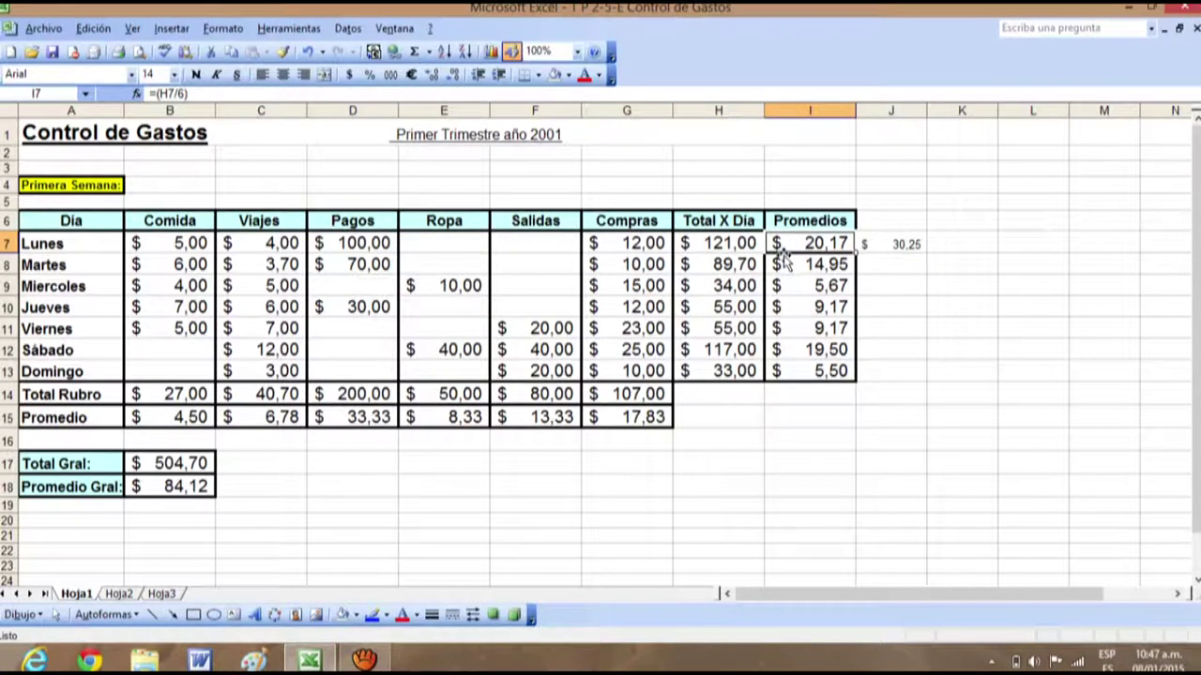
{"action": "left_click", "coordinate": [185, 94]}
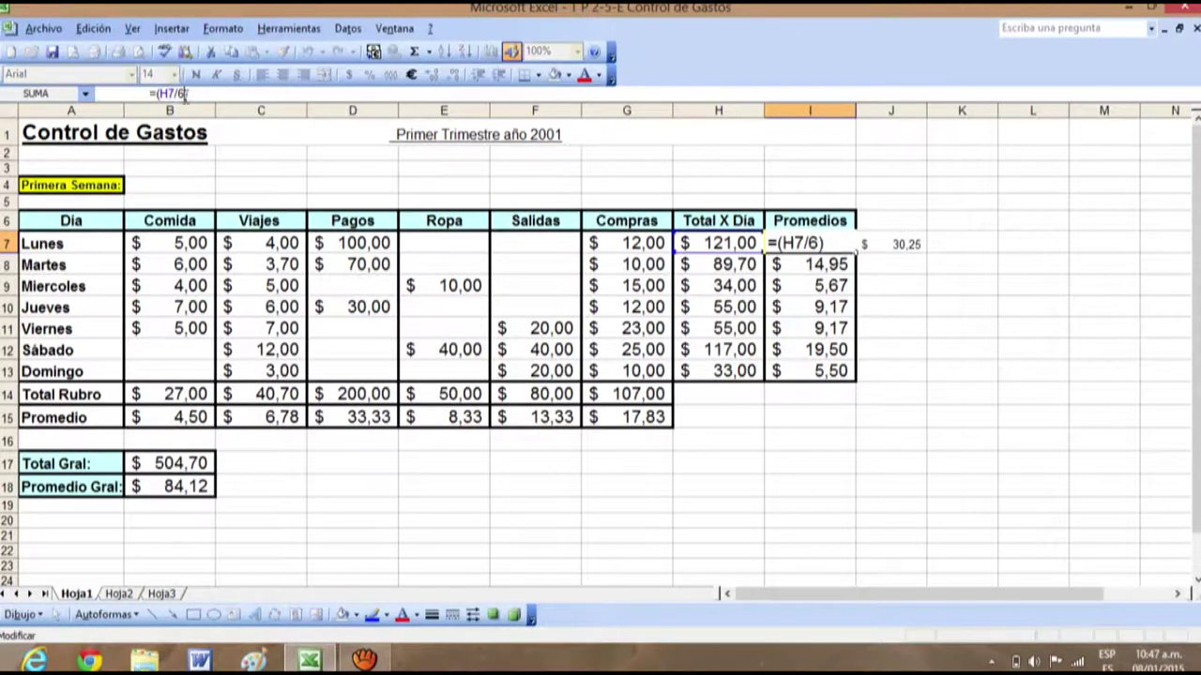
{"action": "key", "text": "BackSpace"}
{"action": "type", "text": "4"}
{"action": "key", "text": "Return"}
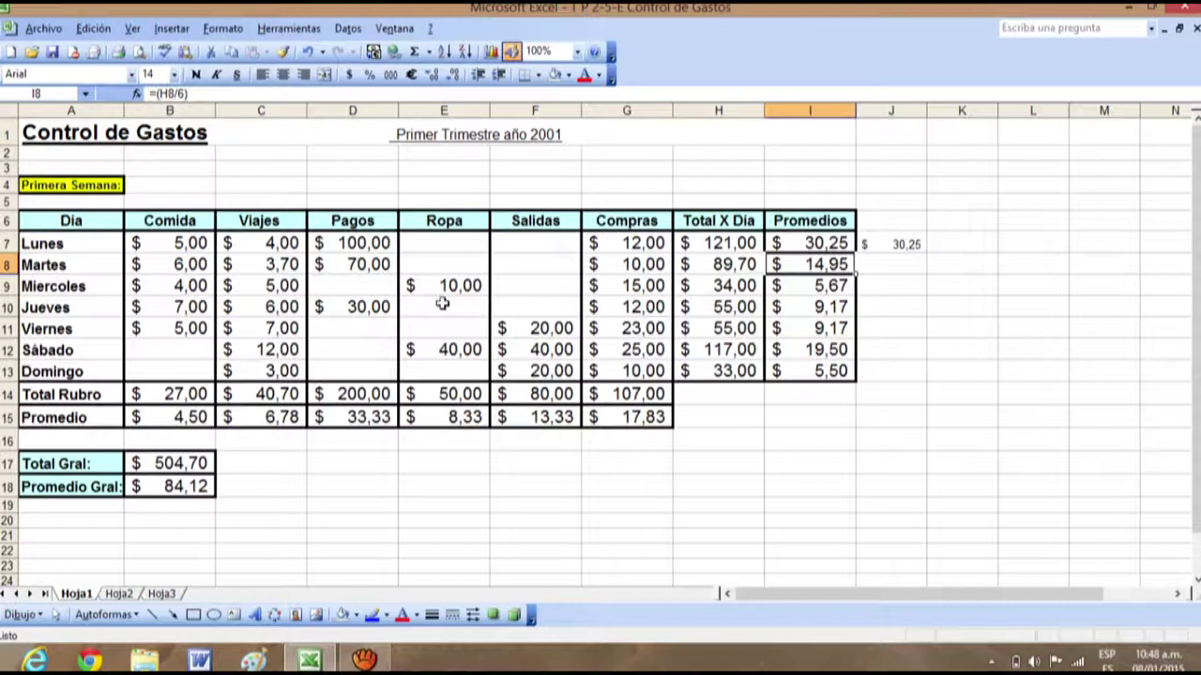
{"action": "left_click", "coordinate": [828, 242]}
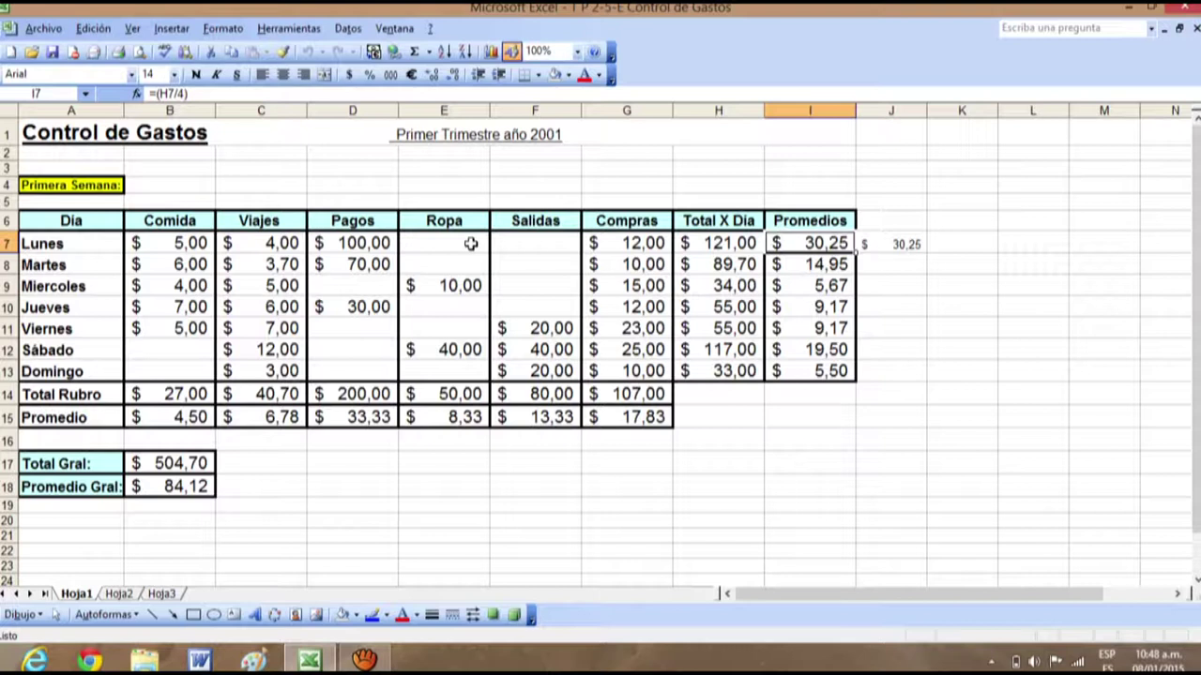
{"action": "left_click", "coordinate": [896, 241]}
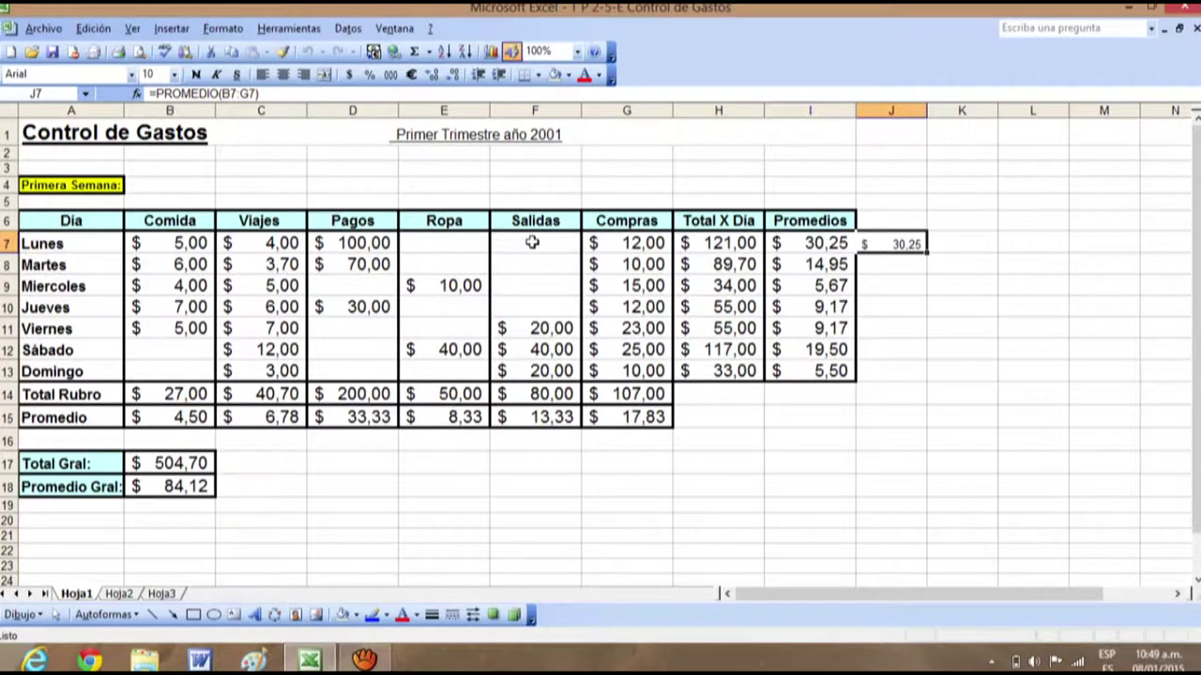
Enter 0 in the empty Ropa and Salidas cells of the Lunes row, E7 and F7
{"action": "left_click", "coordinate": [455, 242]}
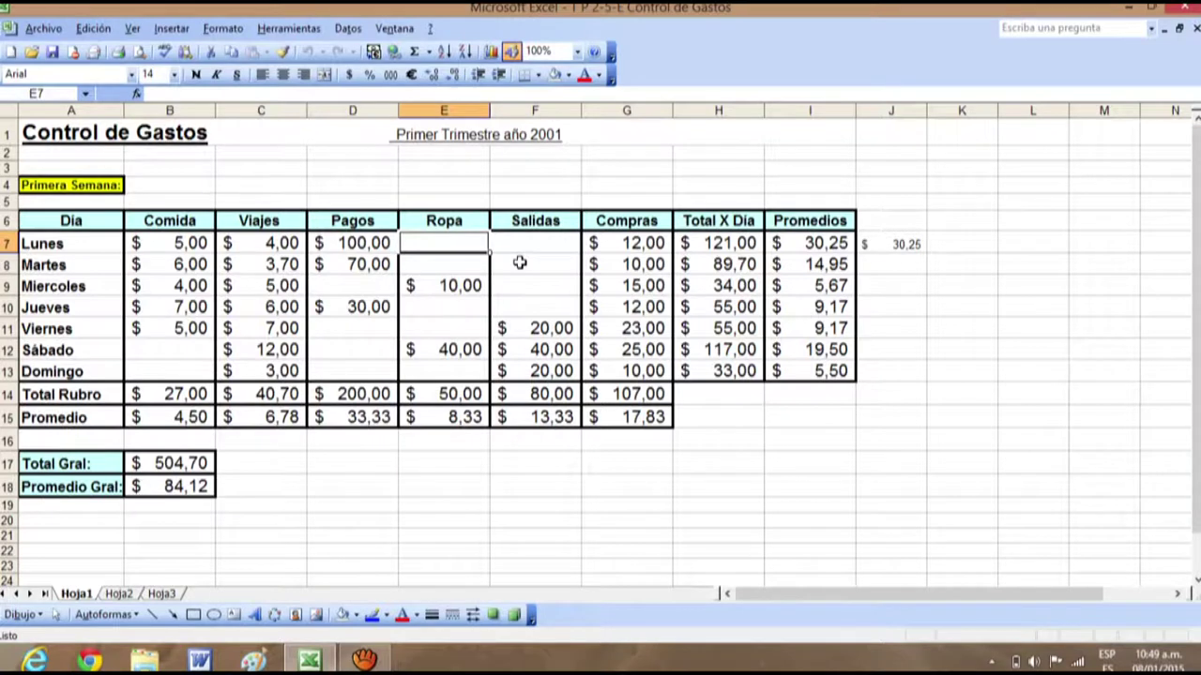
{"action": "type", "text": "0"}
{"action": "key", "text": "Return"}
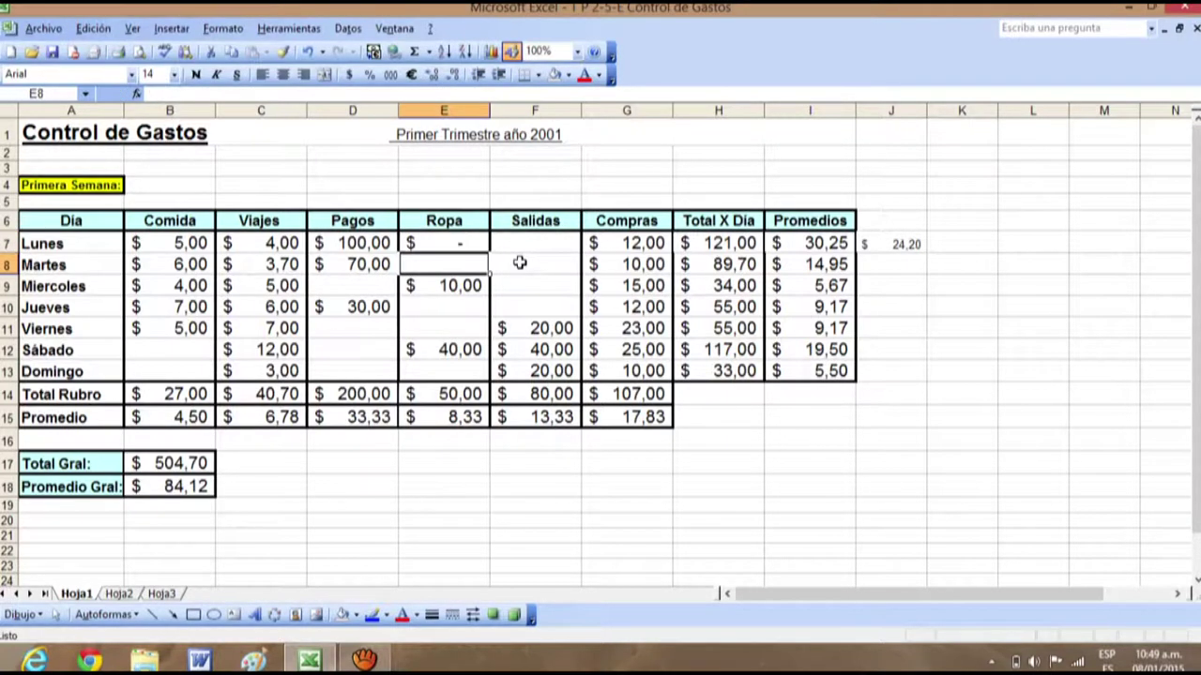
{"action": "left_click", "coordinate": [528, 243]}
{"action": "type", "text": "0"}
{"action": "key", "text": "Return"}
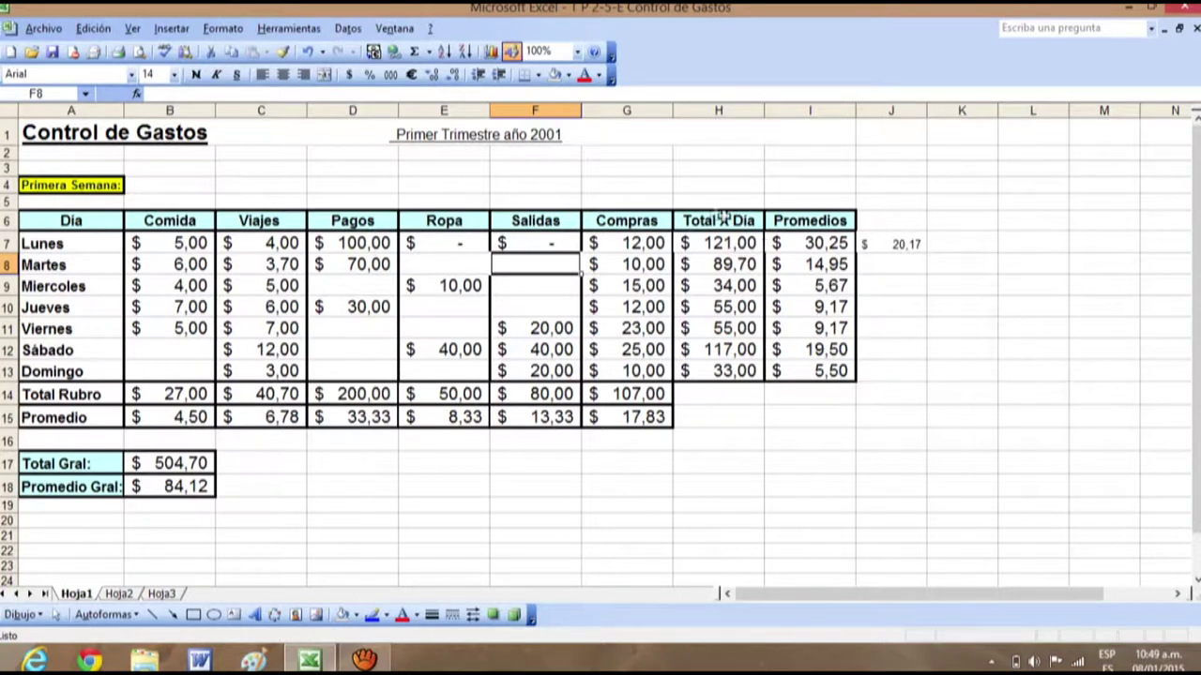
Change the Lunes average formula in I7 to =(H7/6) and check it against the PROMEDIO formula in J7
{"action": "left_click", "coordinate": [747, 243]}
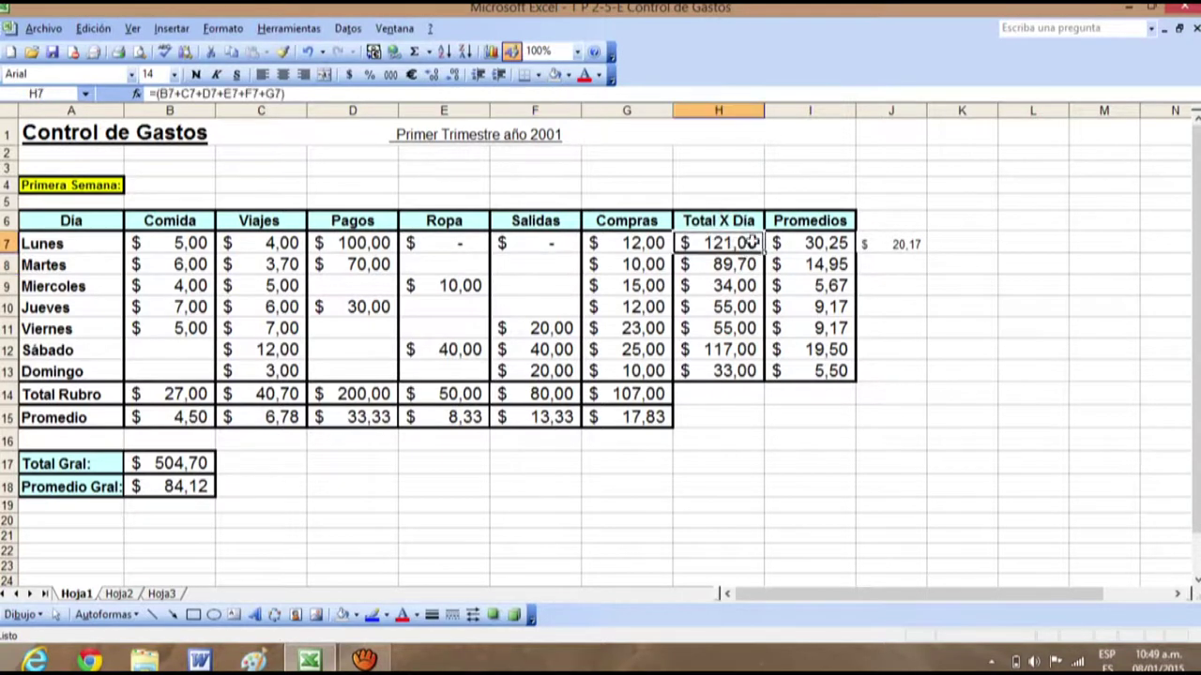
{"action": "left_click", "coordinate": [811, 239]}
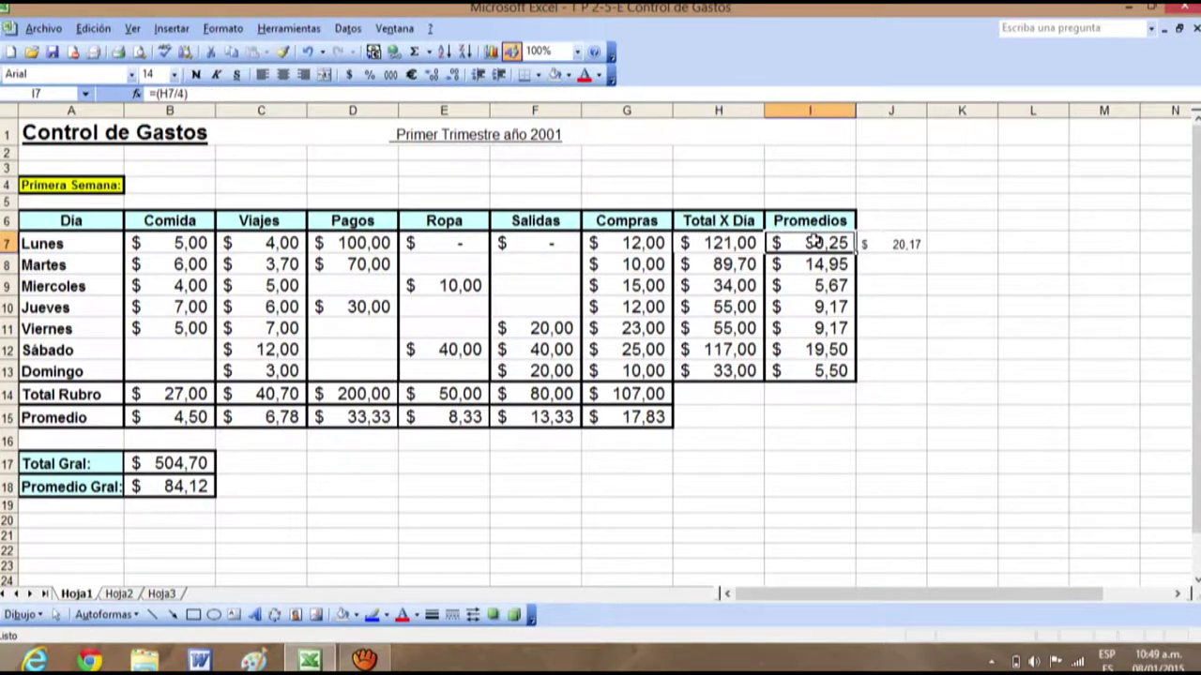
{"action": "left_click", "coordinate": [188, 94]}
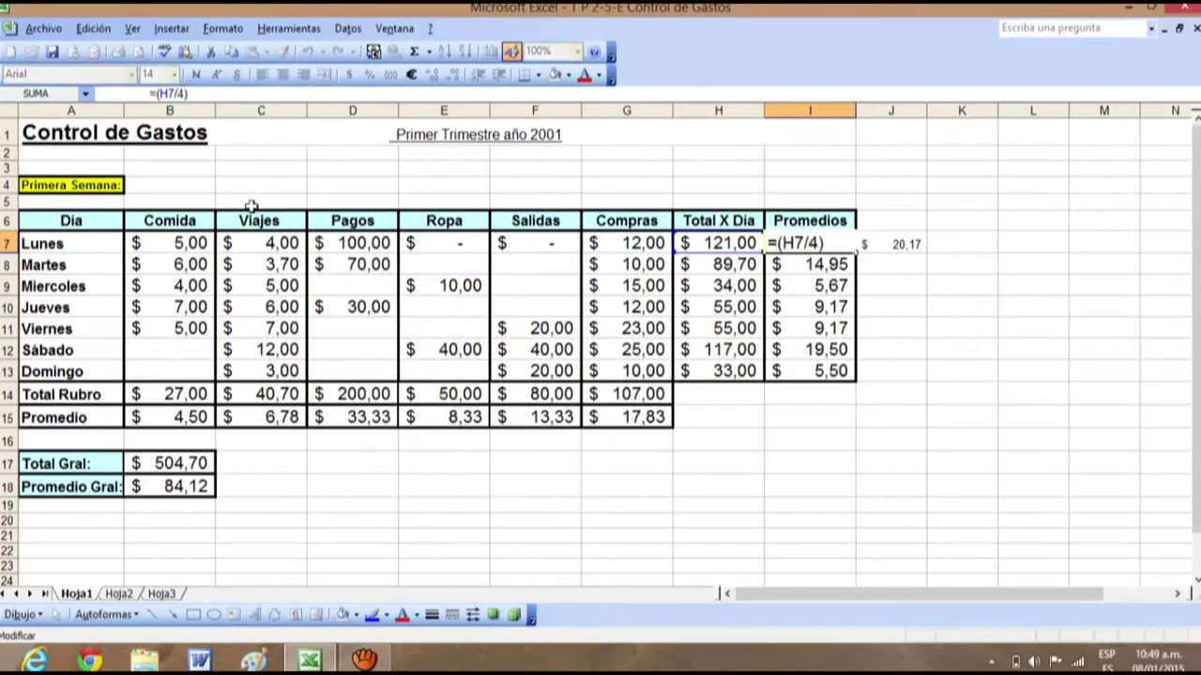
{"action": "key", "text": "BackSpace"}
{"action": "type", "text": "6"}
{"action": "key", "text": "Return"}
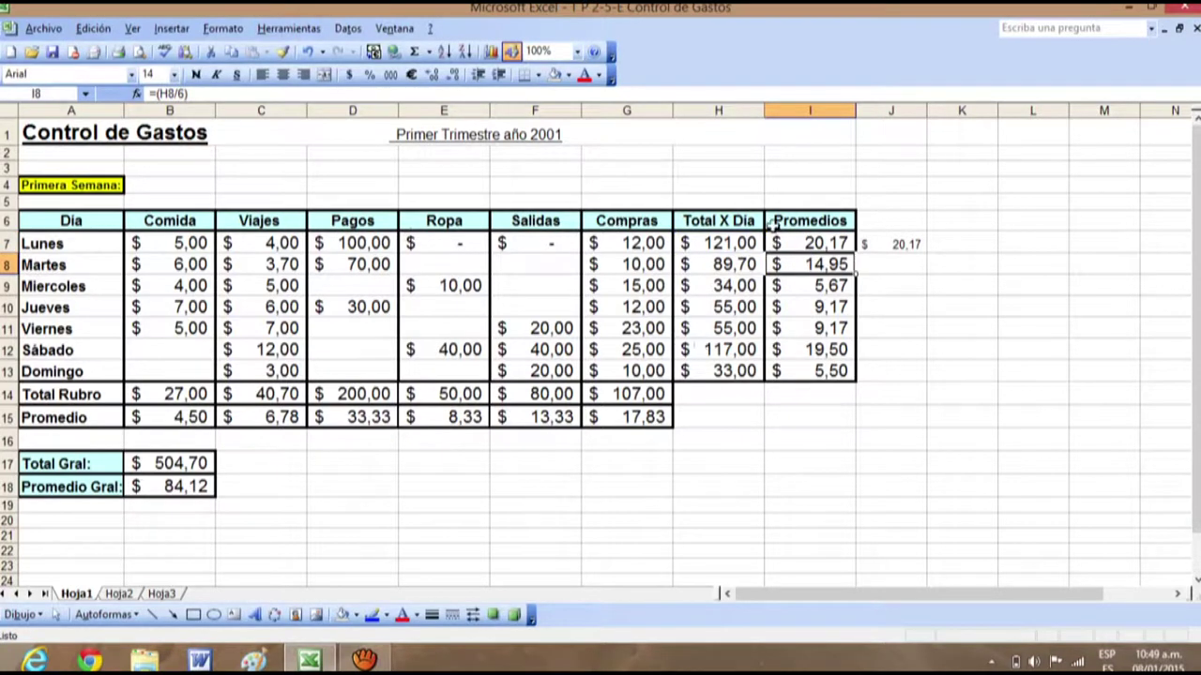
{"action": "left_click", "coordinate": [833, 245]}
{"action": "left_click", "coordinate": [889, 246]}
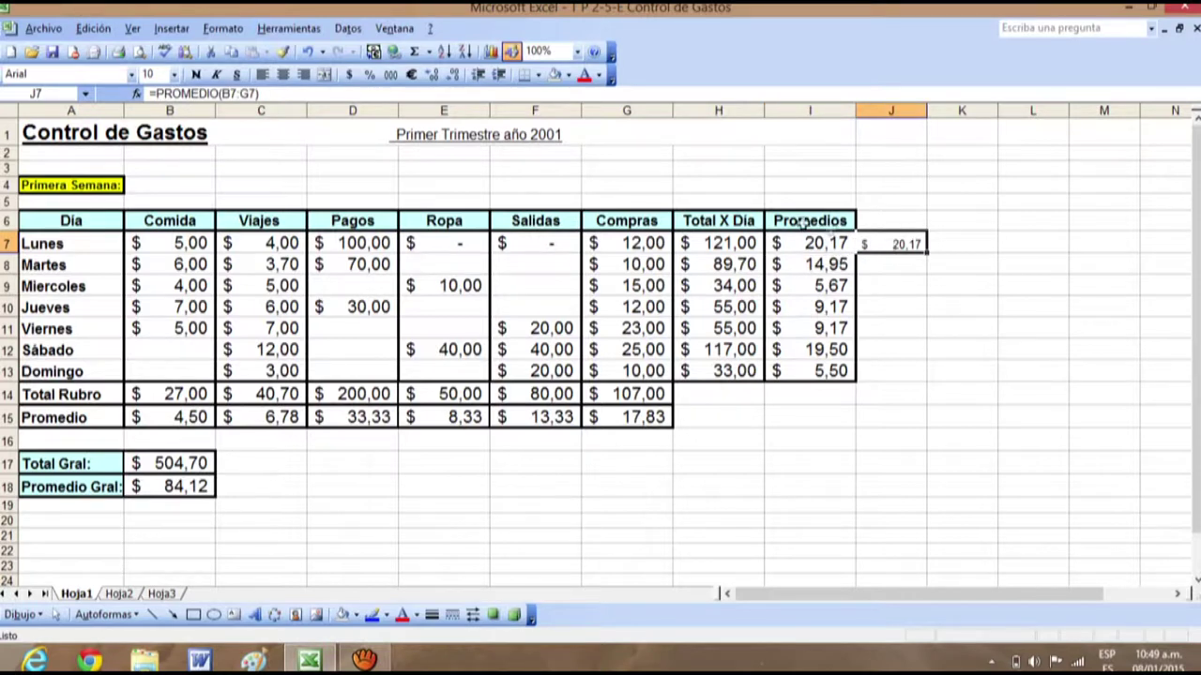
Examine the empty Martes cells E8 and F8 and the whole daily expense range B7:G13
{"action": "left_click", "coordinate": [454, 261]}
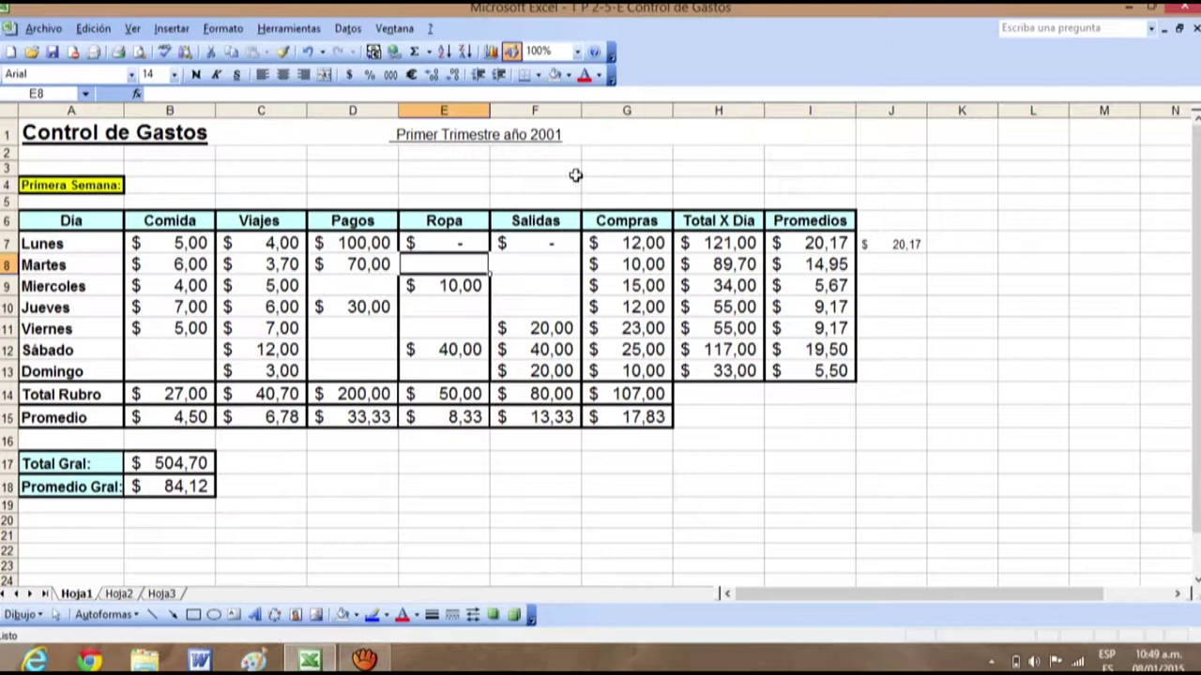
{"action": "left_click", "coordinate": [693, 166]}
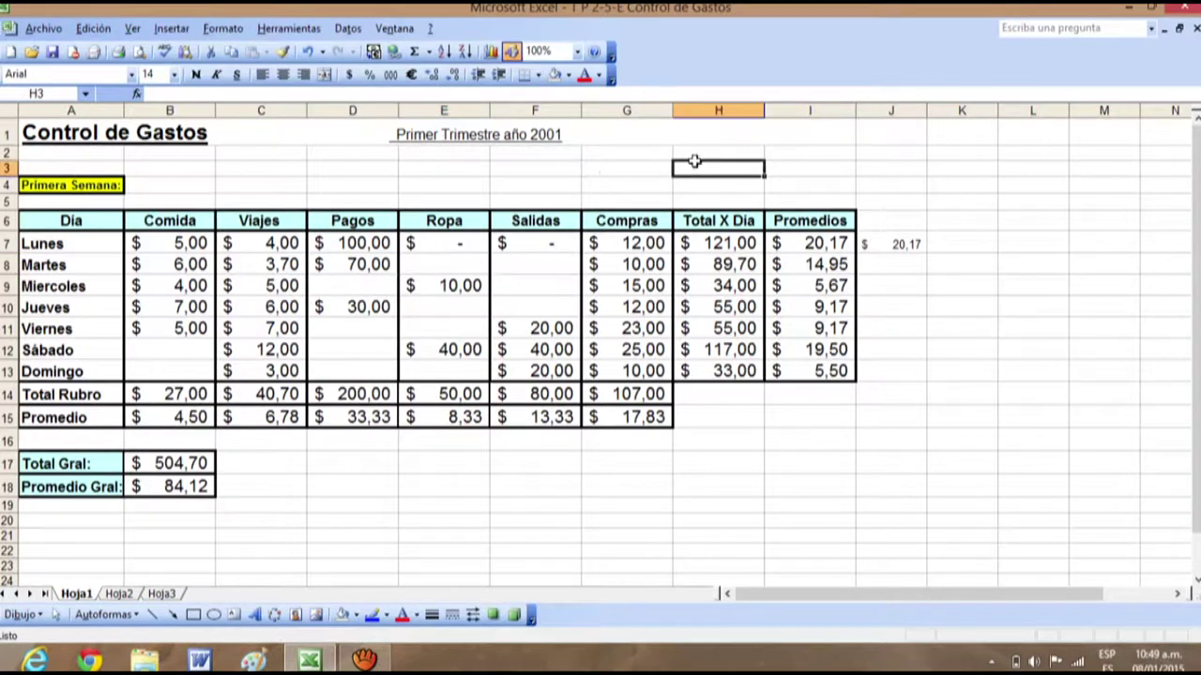
{"action": "left_click", "coordinate": [457, 263]}
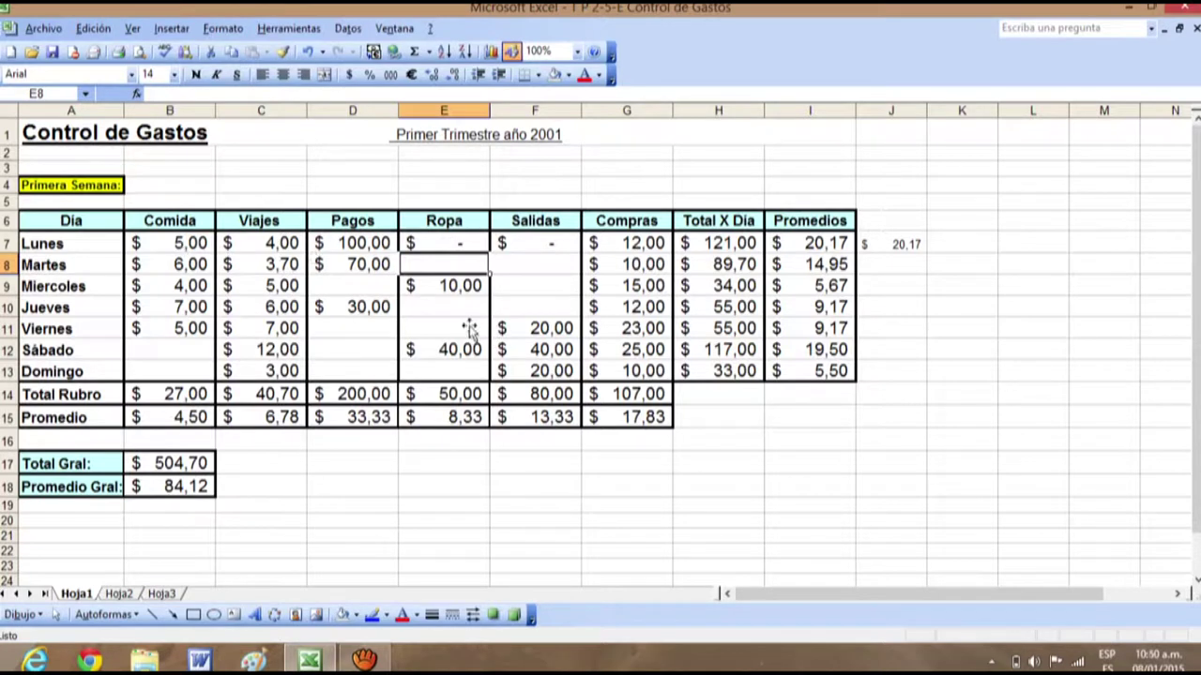
{"action": "left_click_drag", "start_coordinate": [156, 239], "coordinate": [600, 330]}
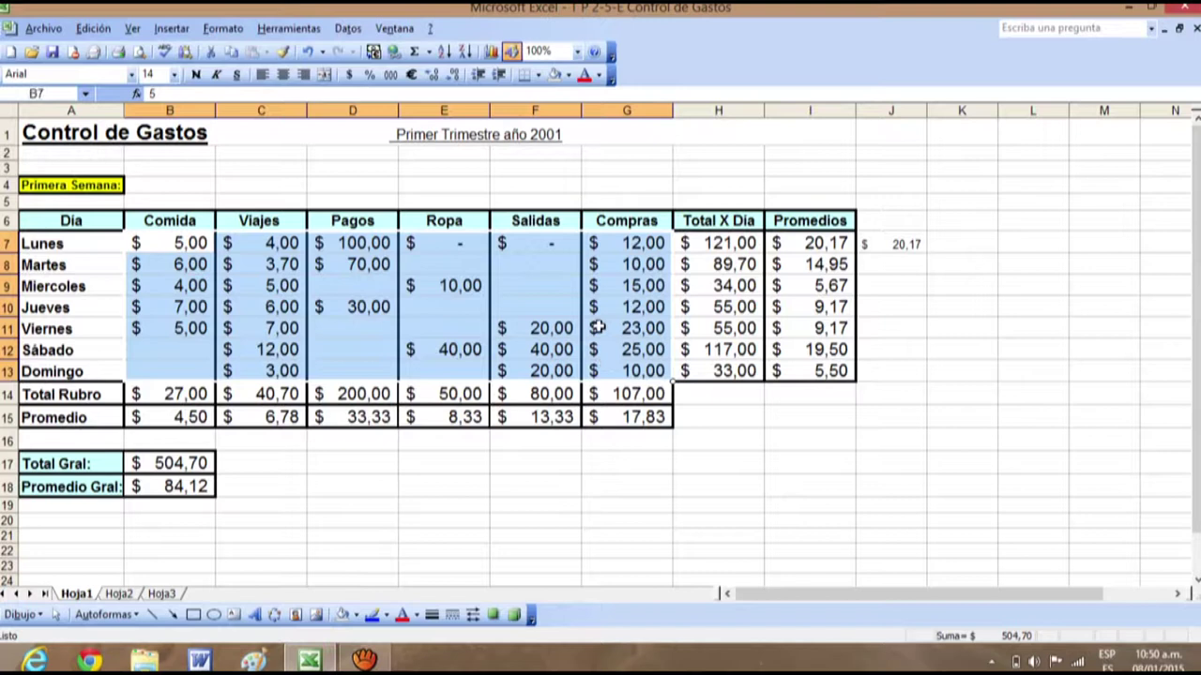
{"action": "left_click", "coordinate": [695, 156]}
{"action": "left_click", "coordinate": [534, 265]}
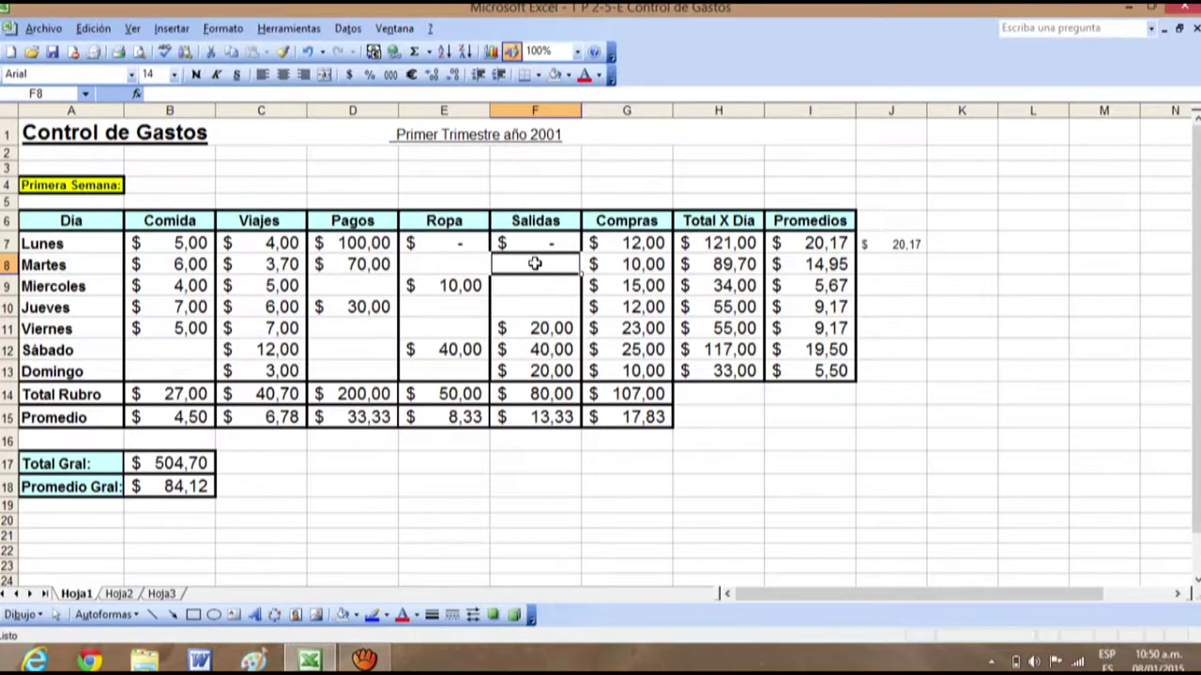
Enter 0 in the empty Salidas cell of the Martes row, F8, and review the Lunes and Martes rows
{"action": "type", "text": "0"}
{"action": "key", "text": "Return"}
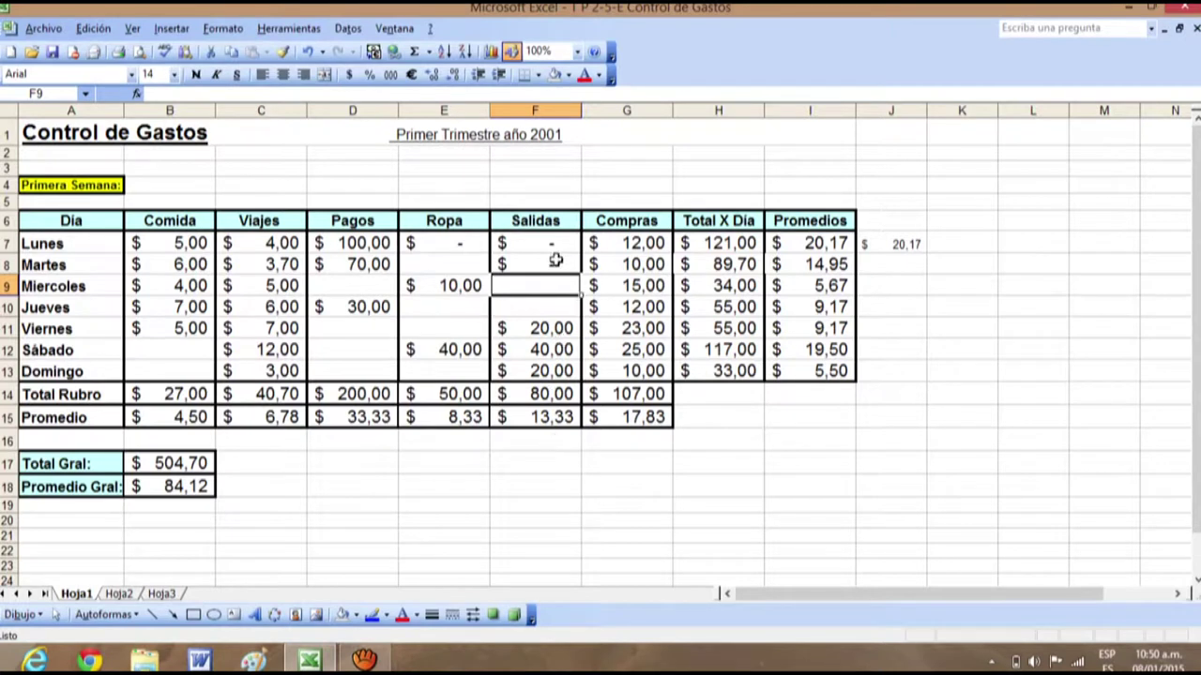
{"action": "left_click", "coordinate": [555, 261]}
{"action": "left_click", "coordinate": [537, 237]}
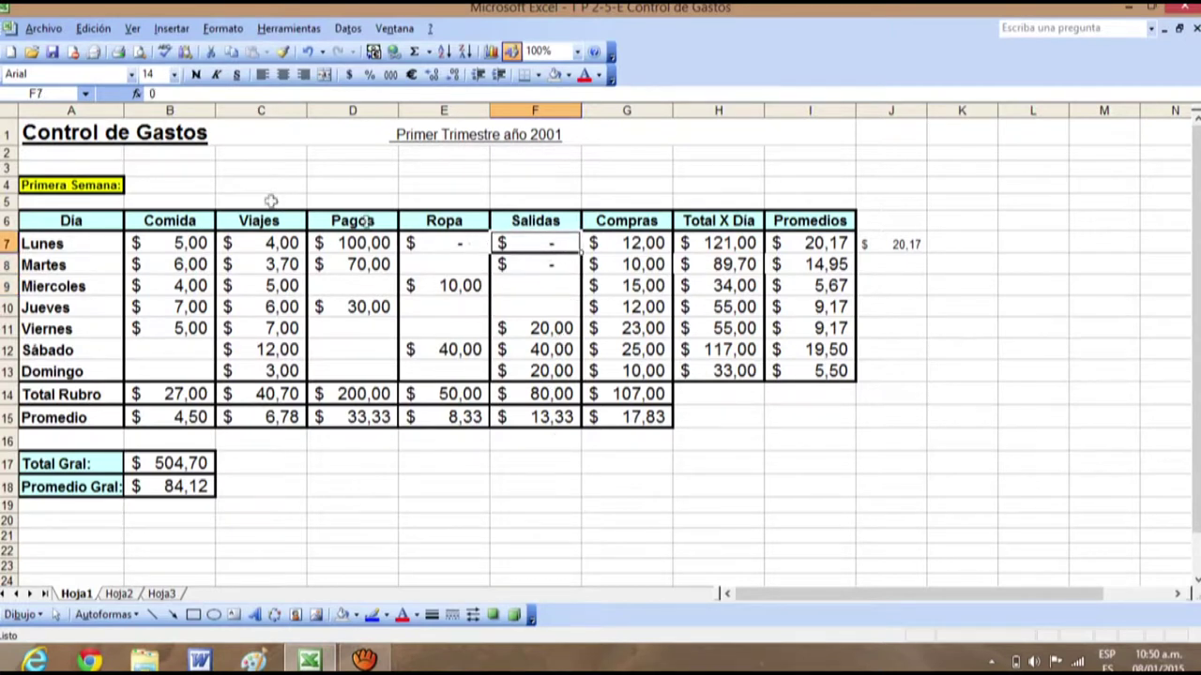
{"action": "left_click_drag", "start_coordinate": [139, 241], "coordinate": [741, 268]}
Inspect the number format of the empty Miercoles cell F9, including its Contabilidad category and list of currency symbols
{"action": "left_click", "coordinate": [527, 289]}
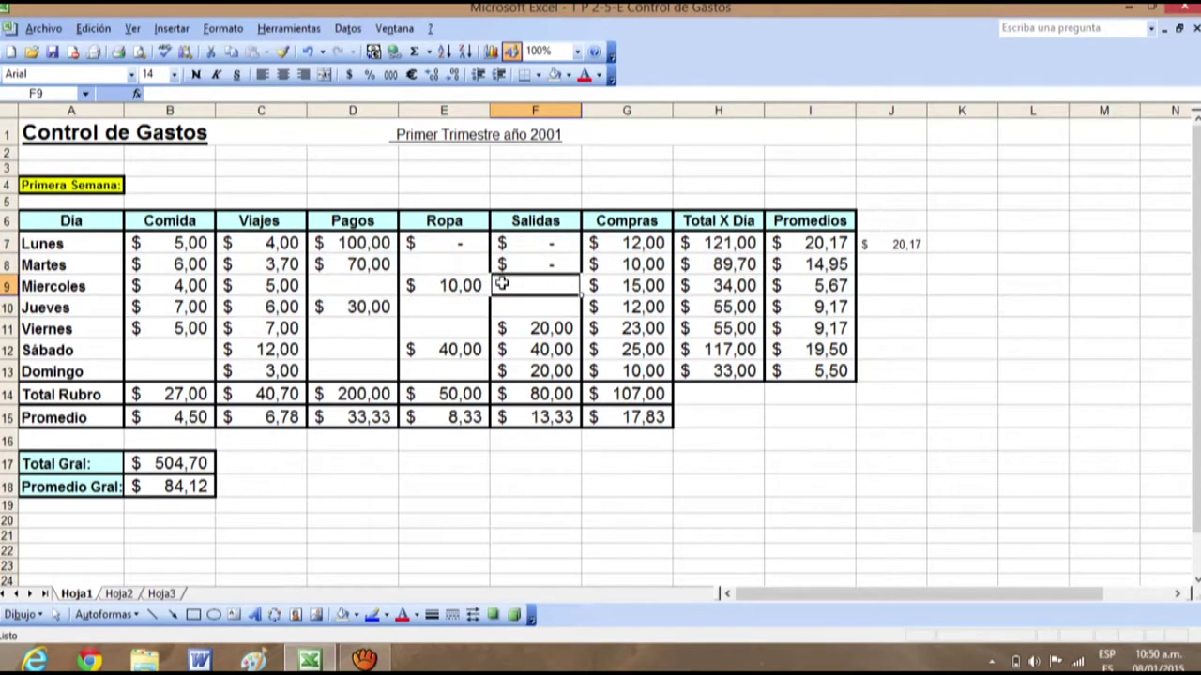
{"action": "right_click", "coordinate": [502, 283]}
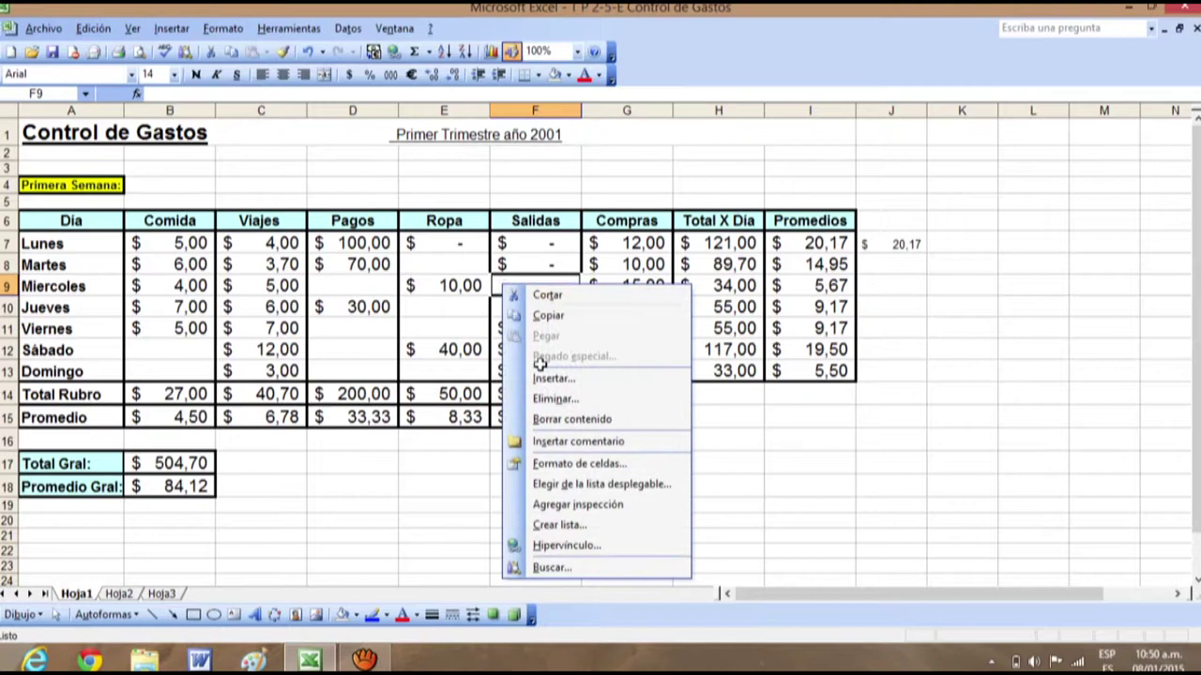
{"action": "left_click", "coordinate": [576, 464]}
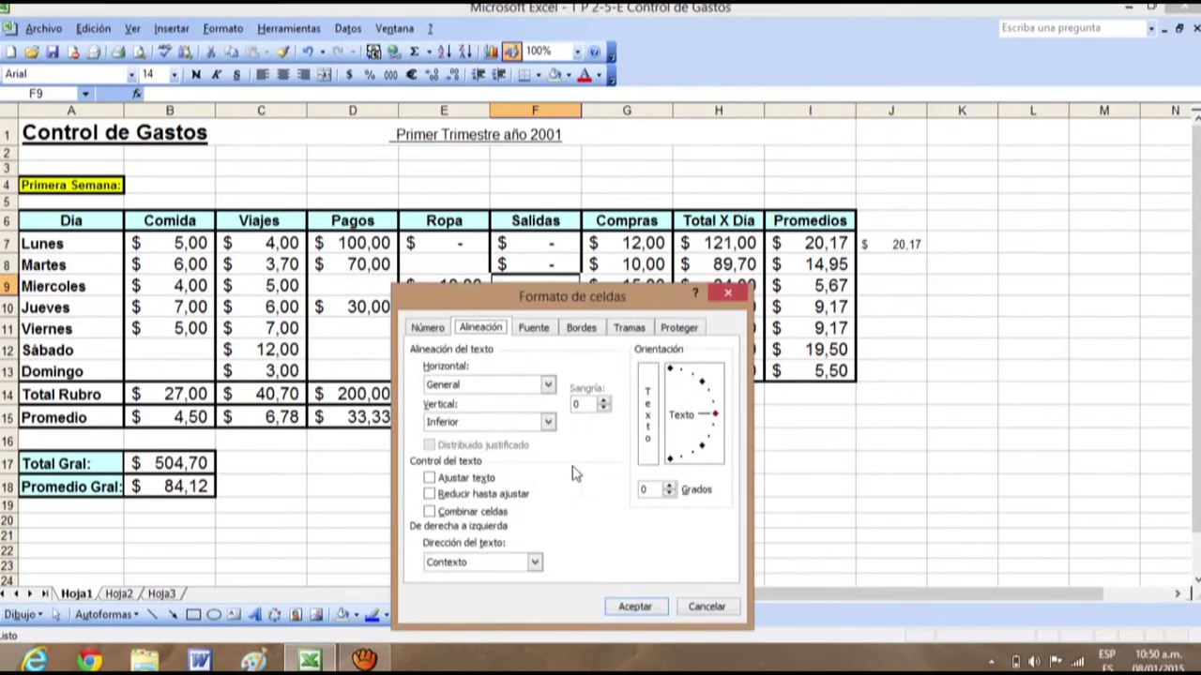
{"action": "left_click", "coordinate": [433, 329]}
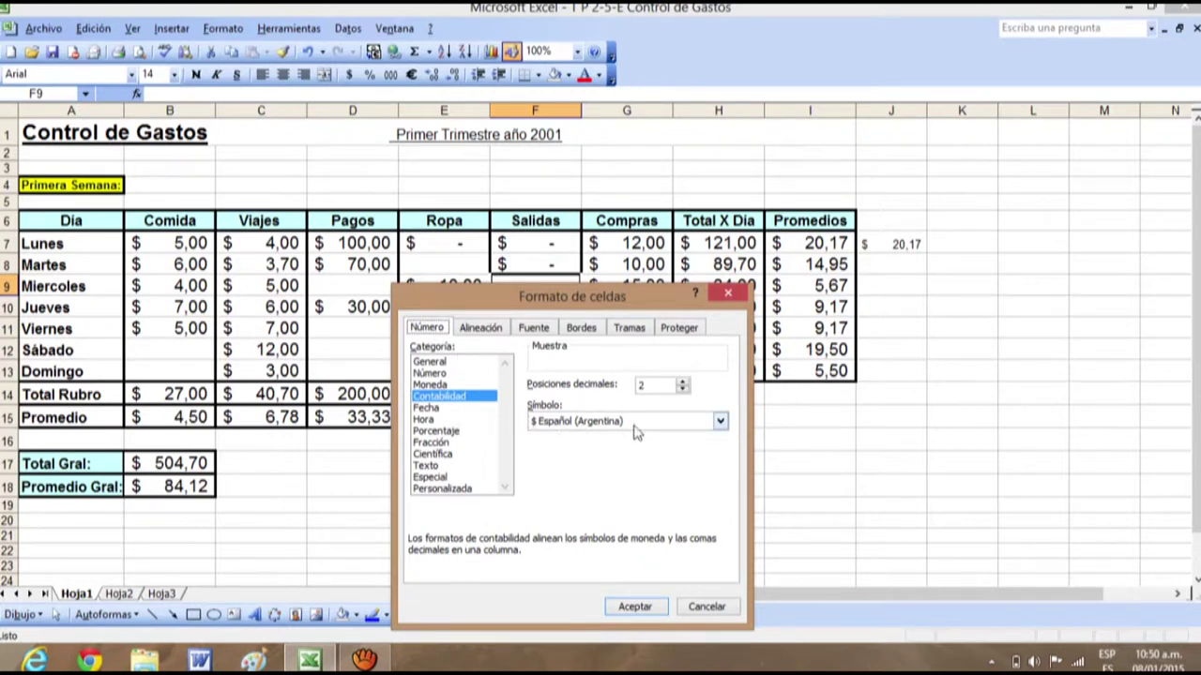
{"action": "left_click", "coordinate": [721, 423]}
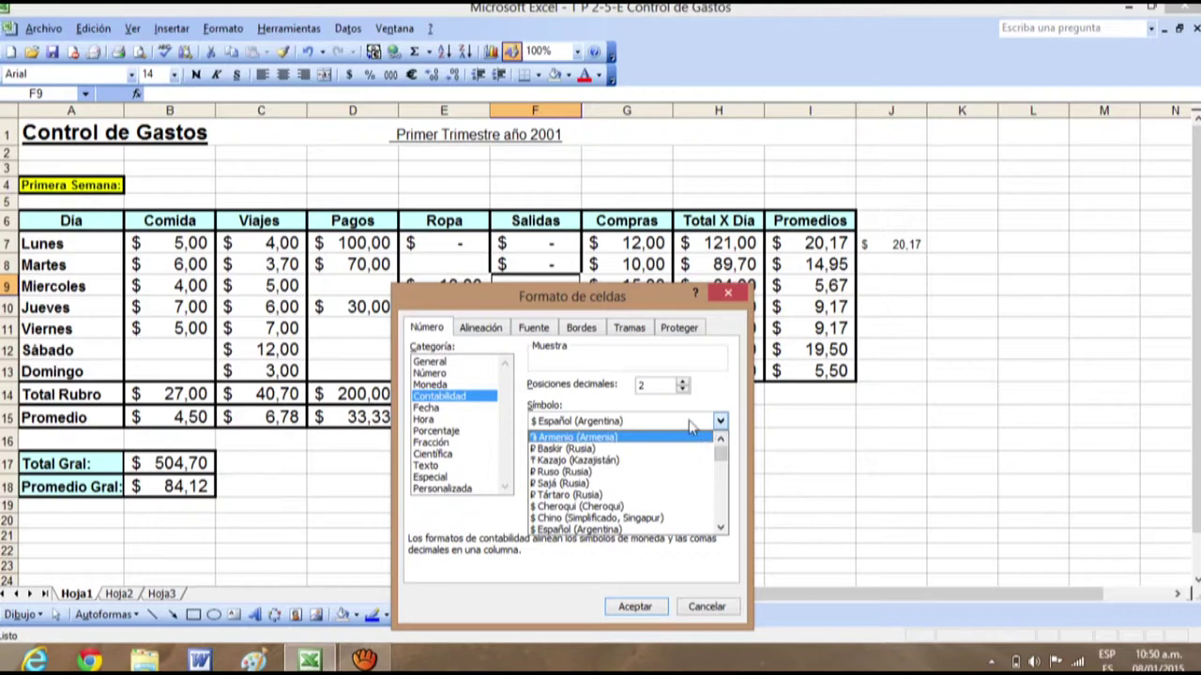
{"action": "left_click", "coordinate": [694, 427]}
{"action": "left_click", "coordinate": [635, 607]}
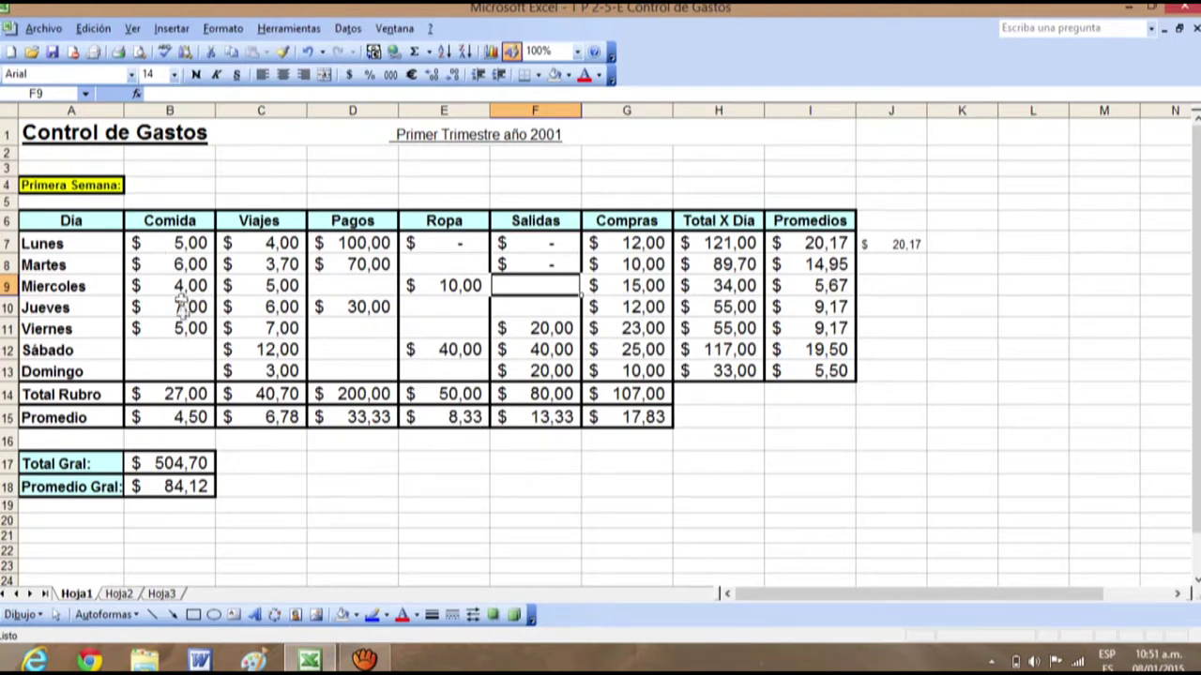
Enter 0 in the empty Comida cell of the Sábado row, B12
{"action": "left_click", "coordinate": [174, 347]}
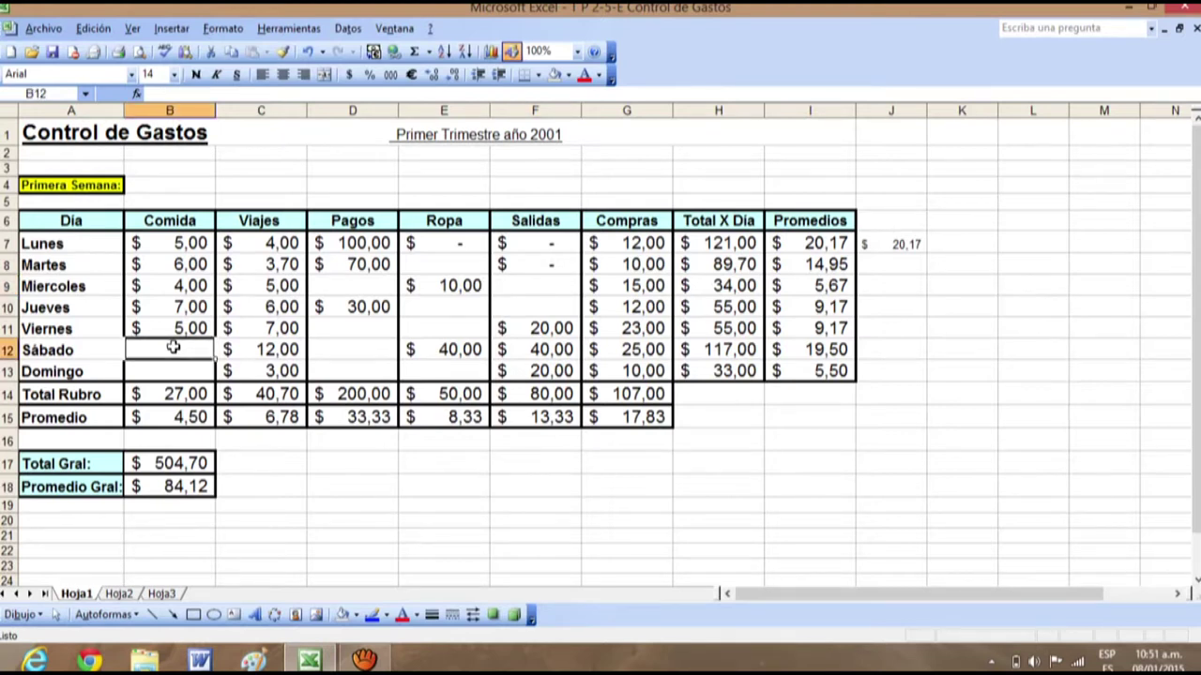
{"action": "type", "text": "0"}
{"action": "key", "text": "Return"}
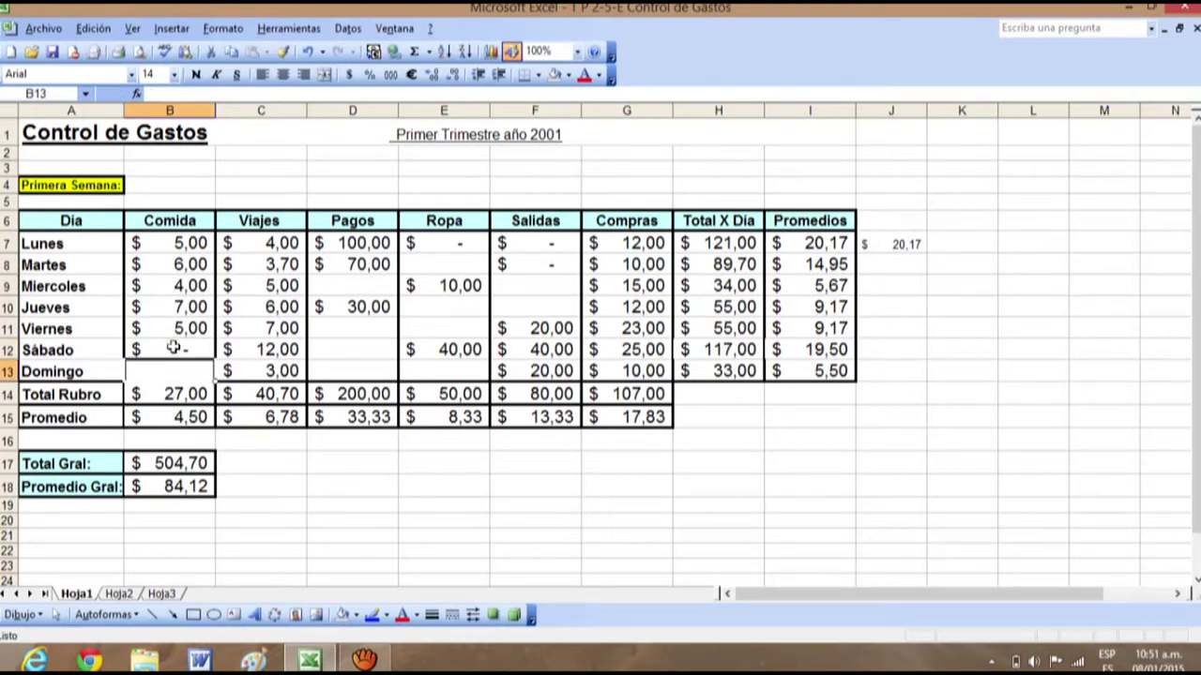
Set the number format of the Sábado Comida cell B12 to the General category
{"action": "left_click", "coordinate": [169, 349]}
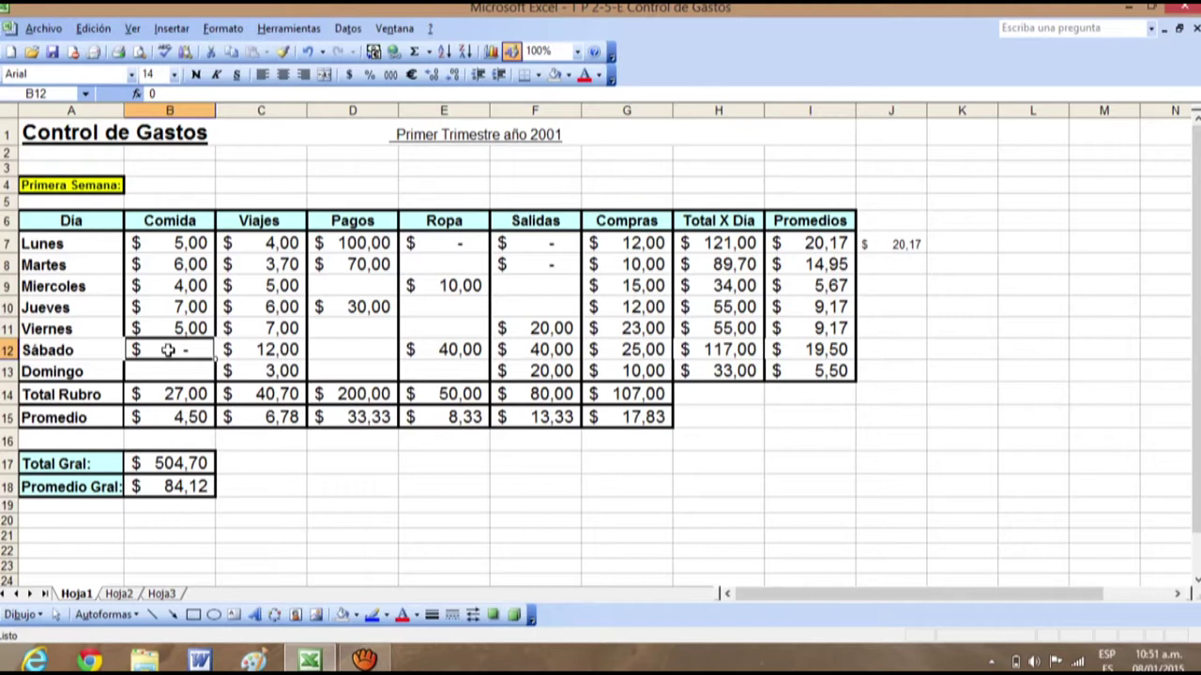
{"action": "right_click", "coordinate": [168, 350]}
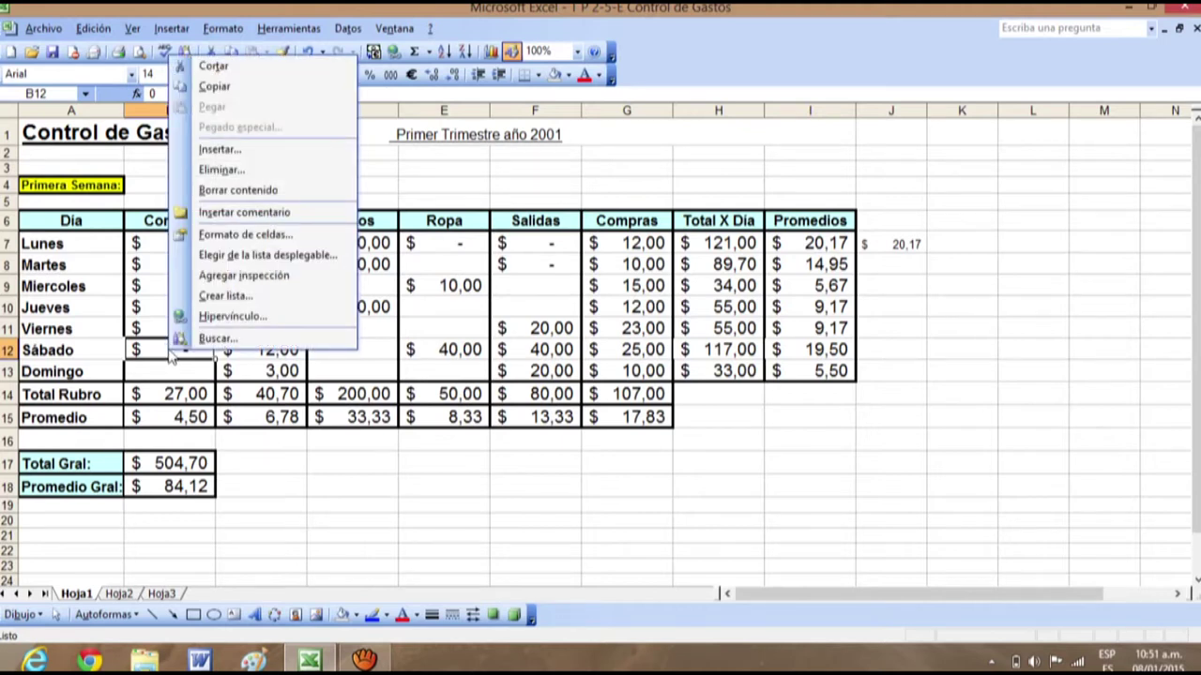
{"action": "left_click", "coordinate": [204, 236]}
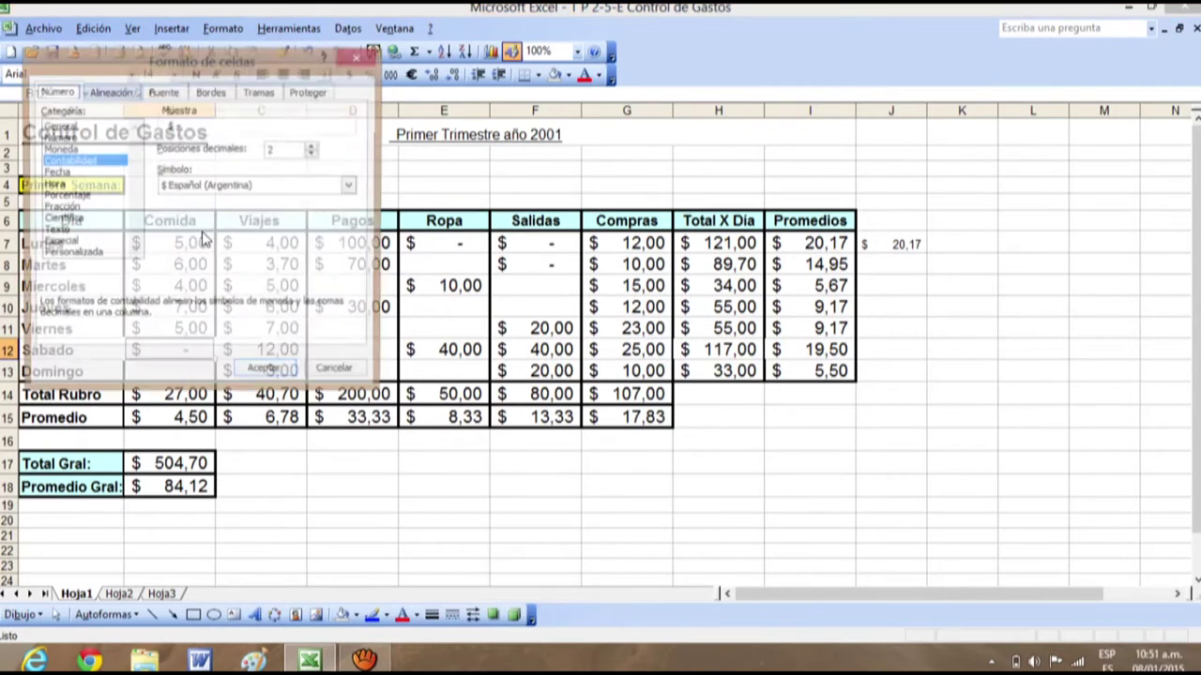
{"action": "left_click", "coordinate": [87, 127]}
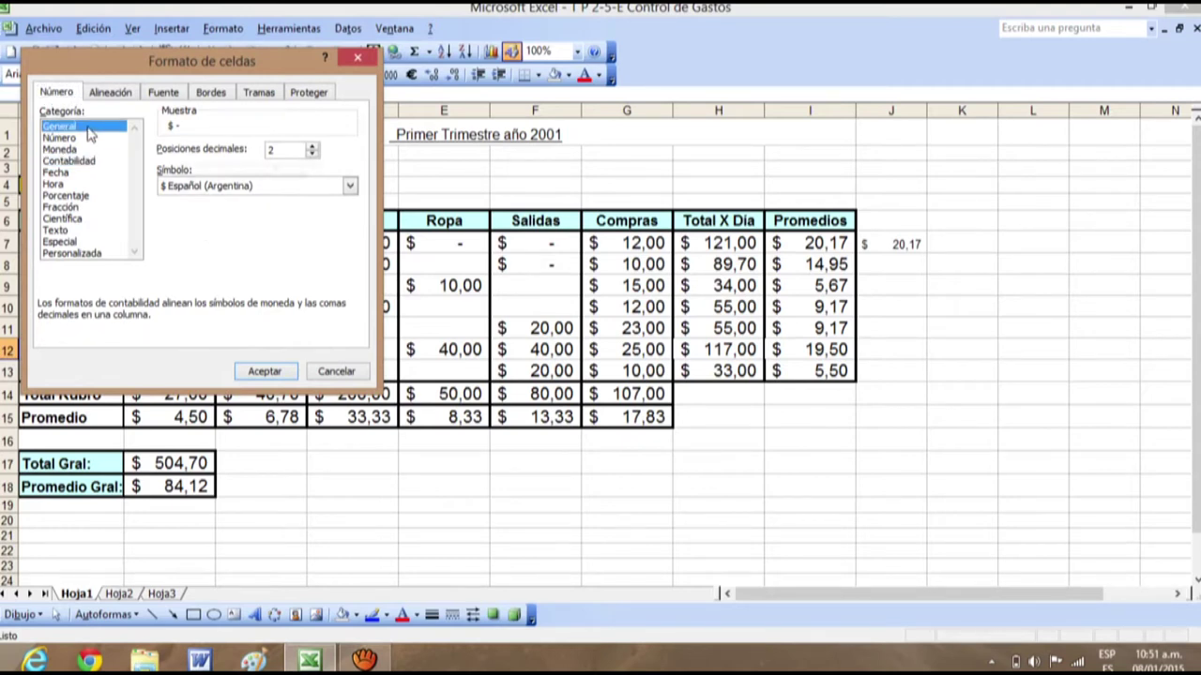
{"action": "left_click", "coordinate": [267, 371]}
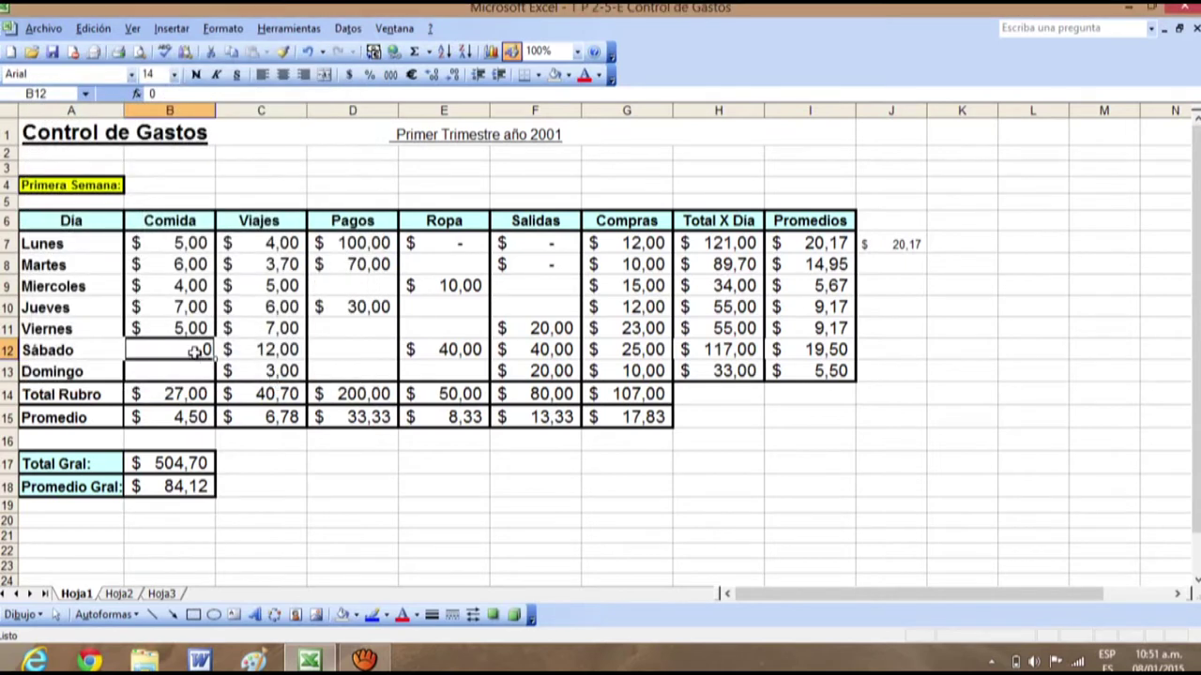
Re-enter 0 in B12 and review the whole range B7:I13 against its formatting
{"action": "key", "text": "BackSpace"}
{"action": "type", "text": "0"}
{"action": "key", "text": "Return"}
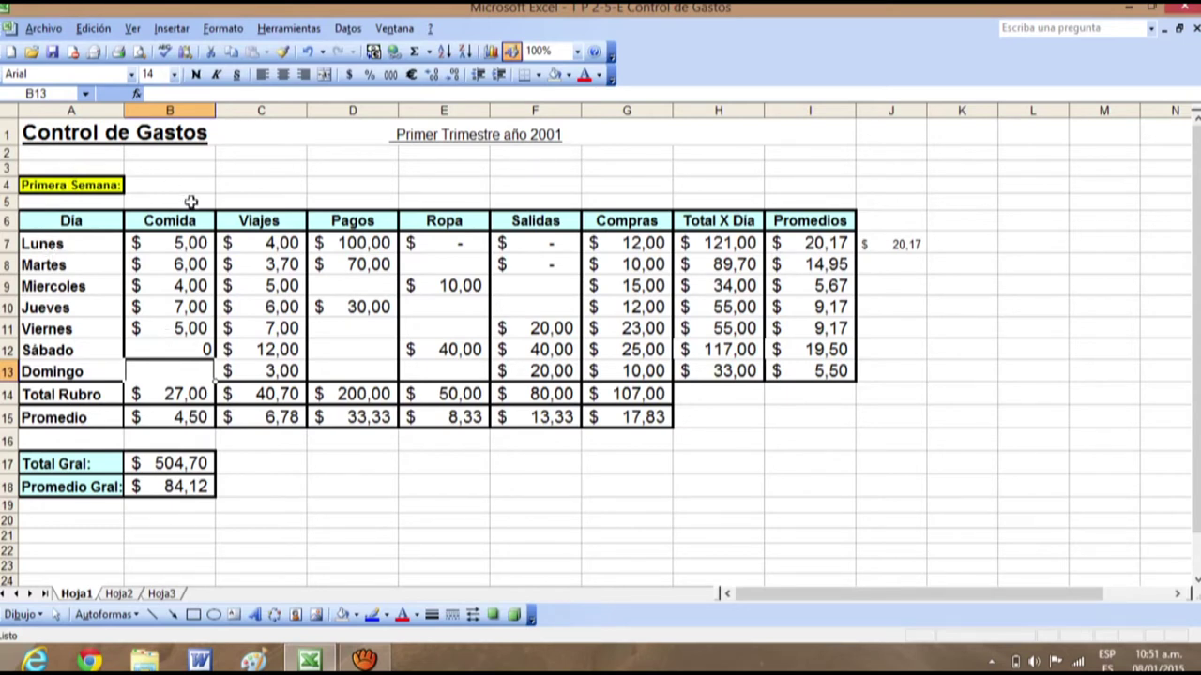
{"action": "left_click_drag", "start_coordinate": [169, 244], "coordinate": [805, 368]}
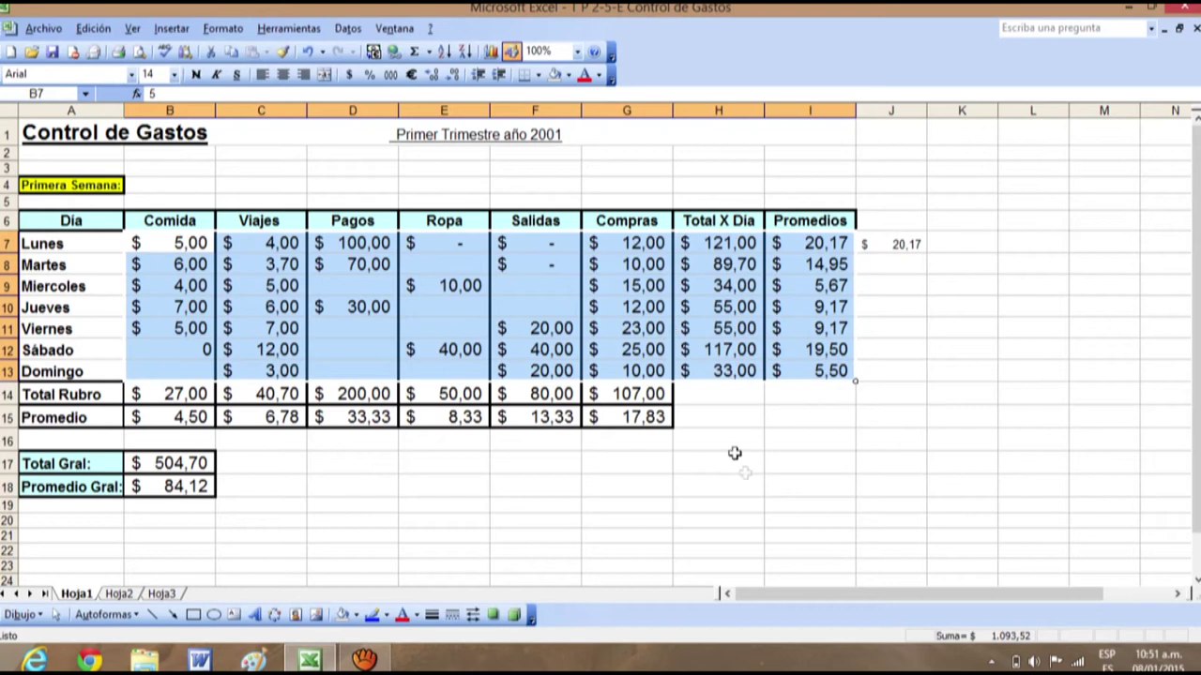
{"action": "left_click", "coordinate": [784, 487]}
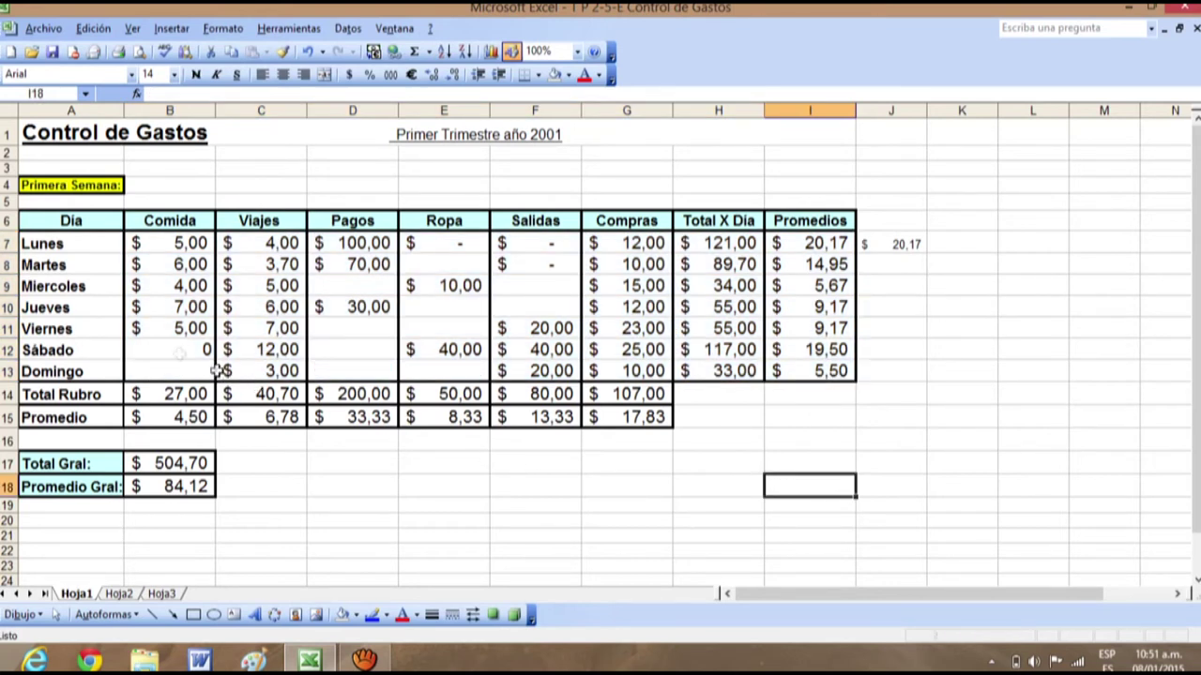
Open the cell format settings of the Sábado Comida cell B12
{"action": "right_click", "coordinate": [172, 350]}
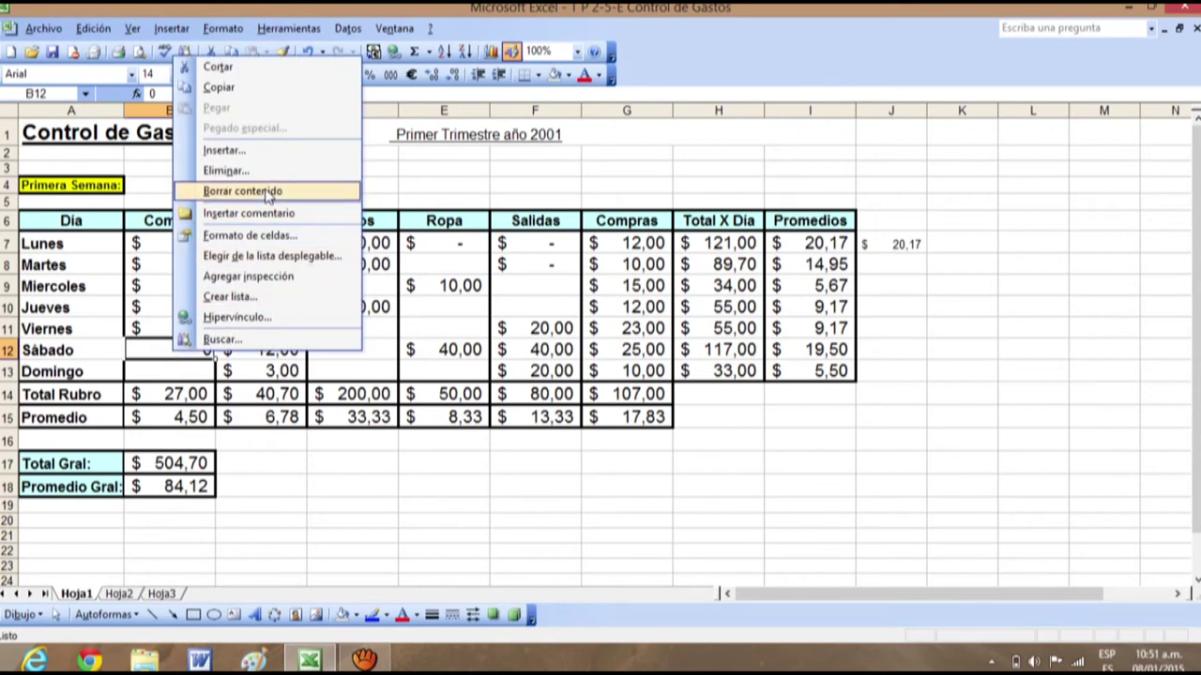
{"action": "left_click", "coordinate": [251, 237]}
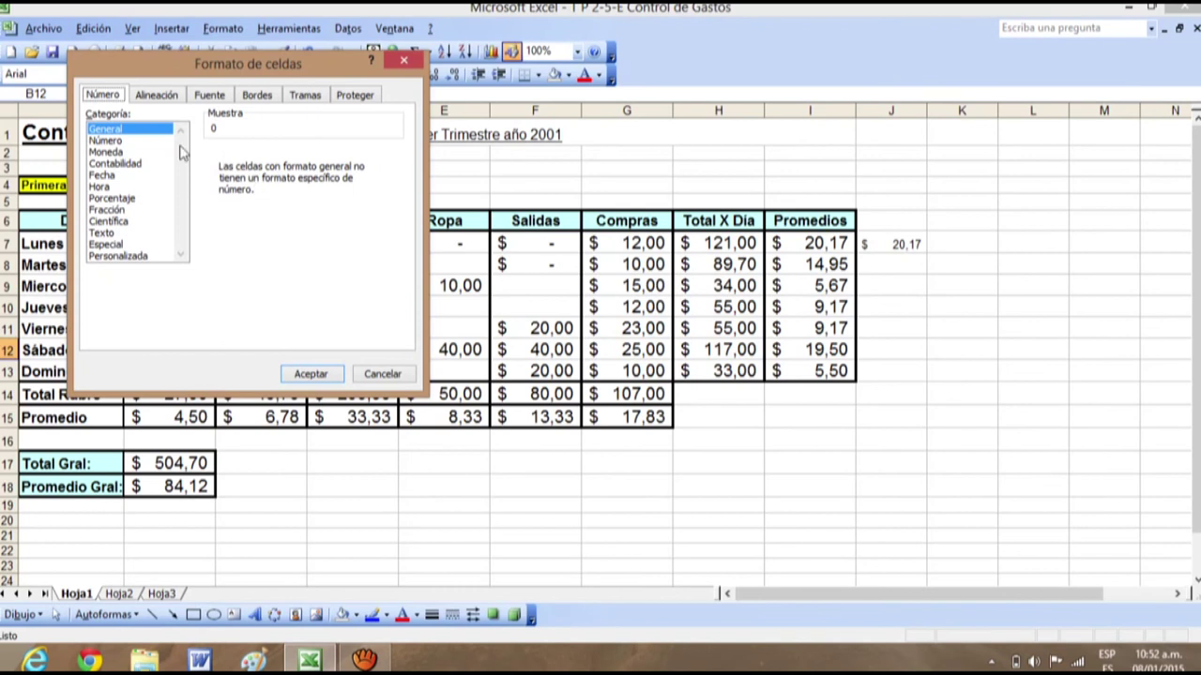